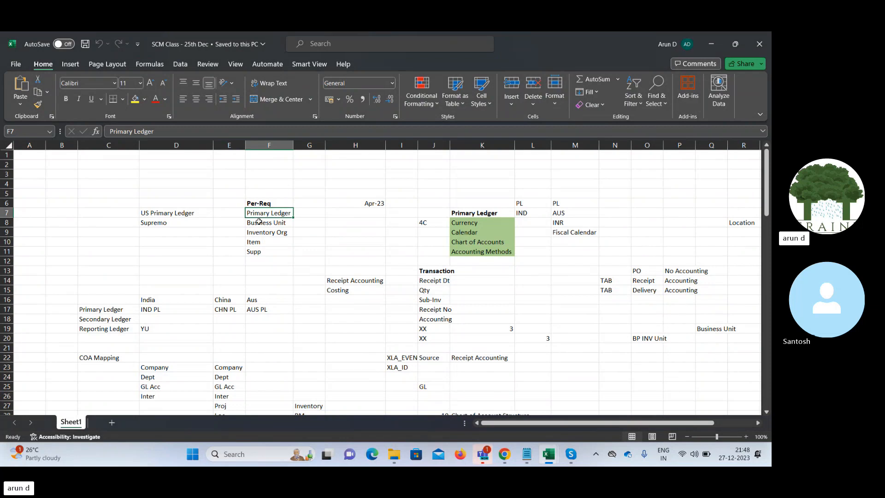
# - Review the prerequisites list in the Per-Req column, from Primary Ledger through Supp
pyautogui.click(264, 225)
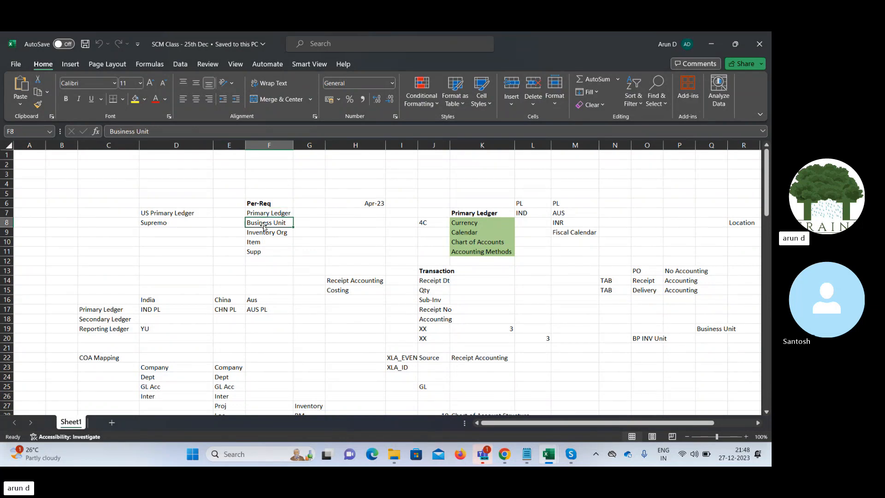
pyautogui.click(262, 233)
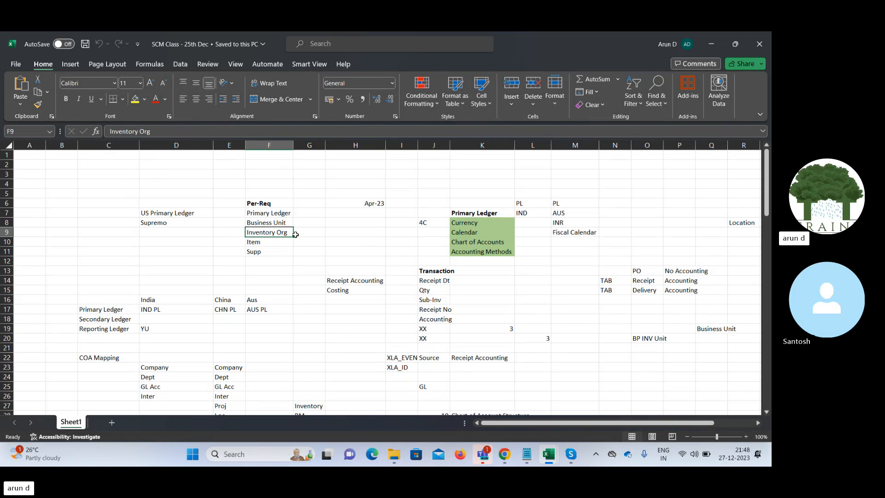
pyautogui.click(267, 242)
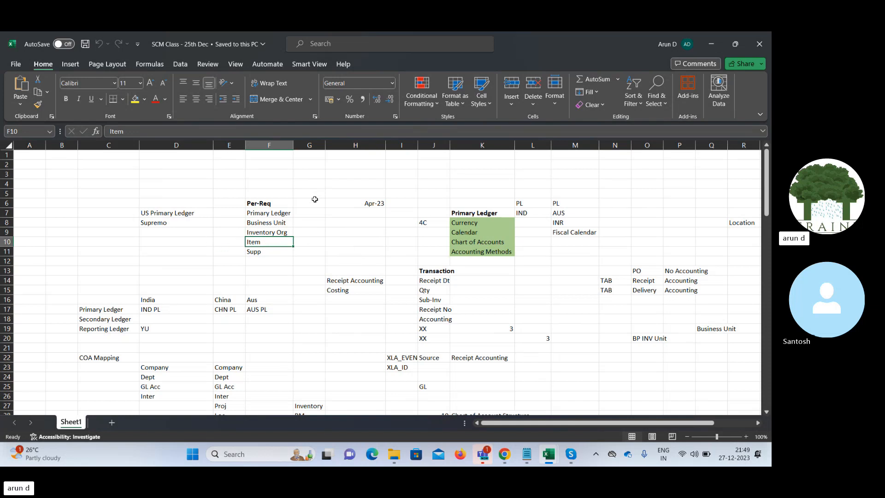
pyautogui.click(255, 214)
pyautogui.moveTo(255, 214); pyautogui.dragTo(258, 243)
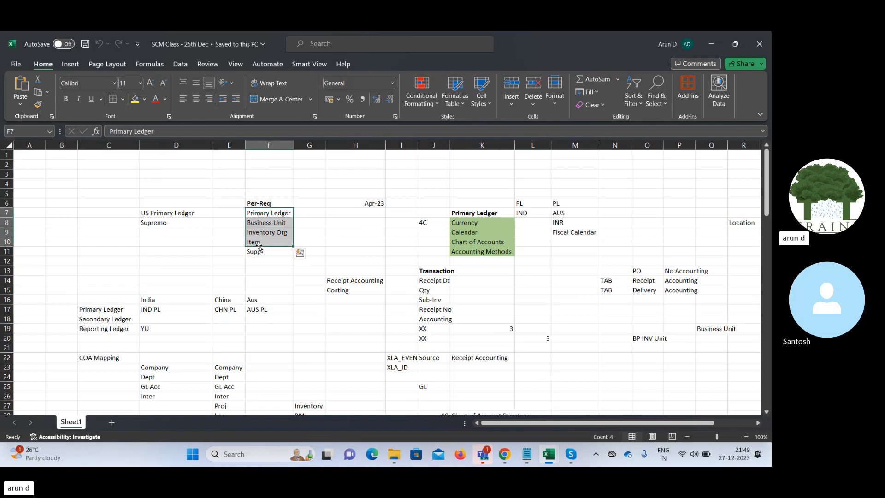
pyautogui.click(259, 254)
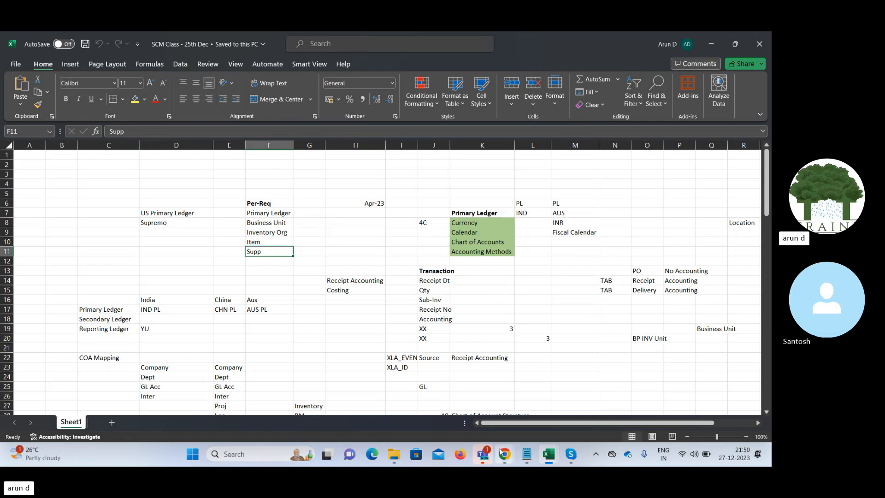
# - Switch to Oracle Fusion in Chrome and view the supplier management tasks in the Procurement Suppliers work area
pyautogui.moveTo(505, 456)
pyautogui.click(478, 408)
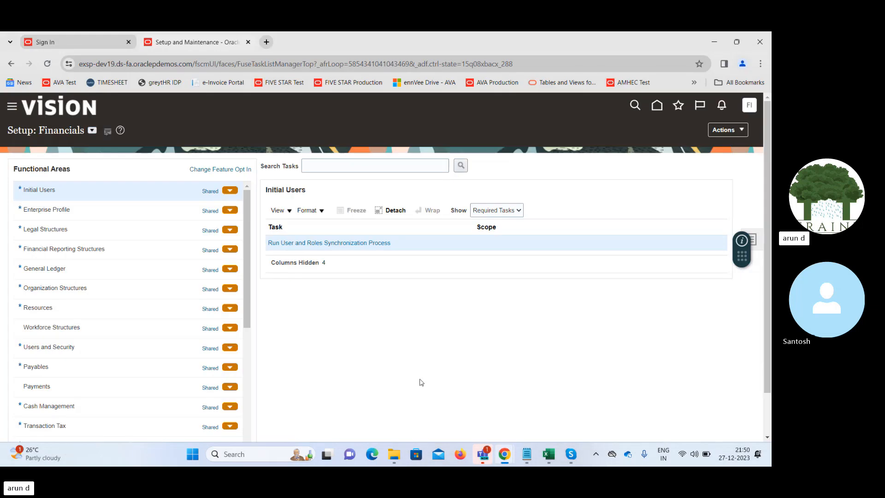
pyautogui.click(657, 106)
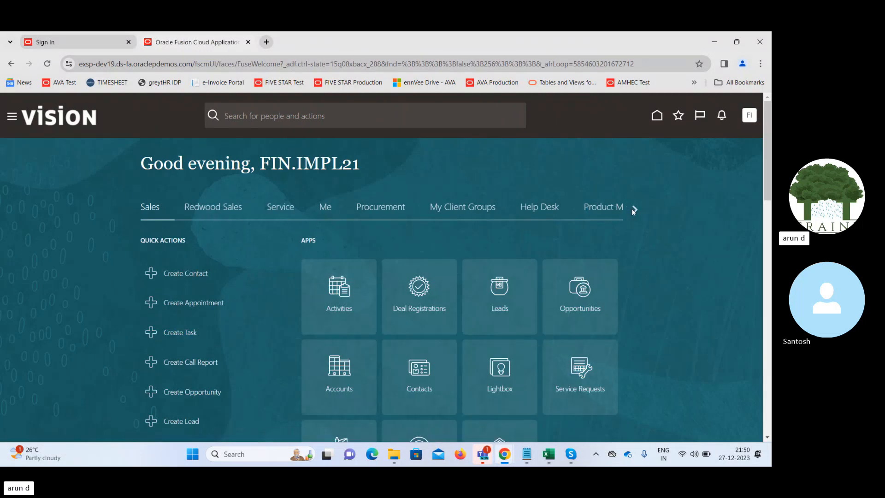
pyautogui.click(632, 210)
pyautogui.click(634, 209)
pyautogui.click(129, 209)
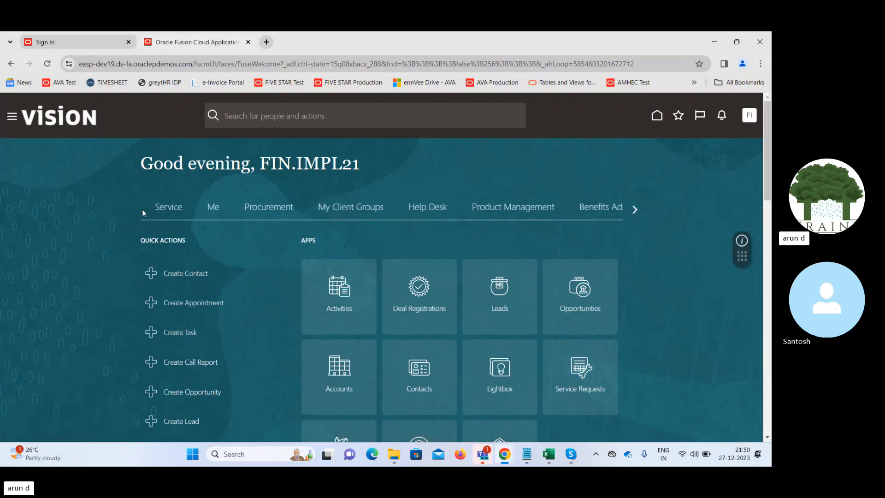
pyautogui.click(129, 210)
pyautogui.click(392, 206)
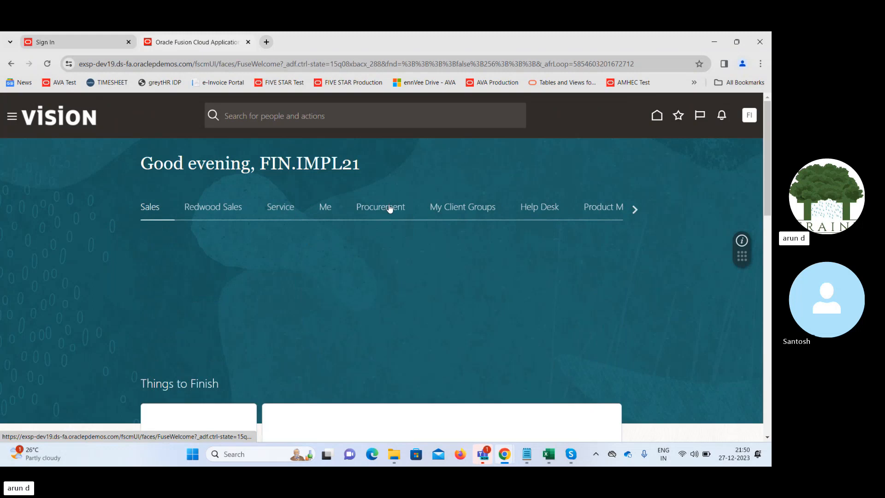
pyautogui.click(497, 294)
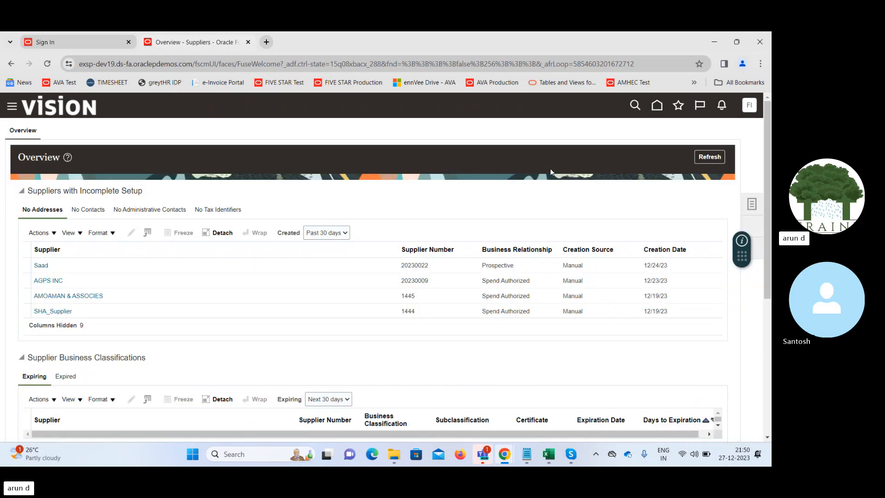
pyautogui.click(752, 204)
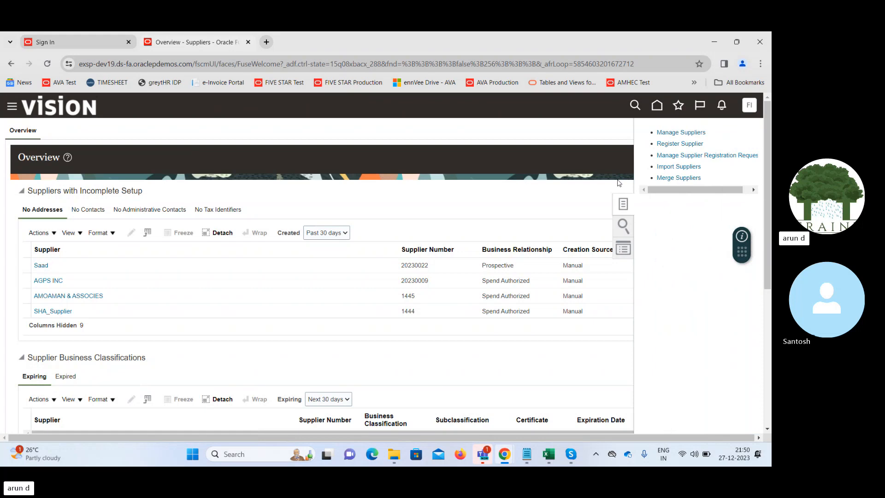
pyautogui.click(694, 133)
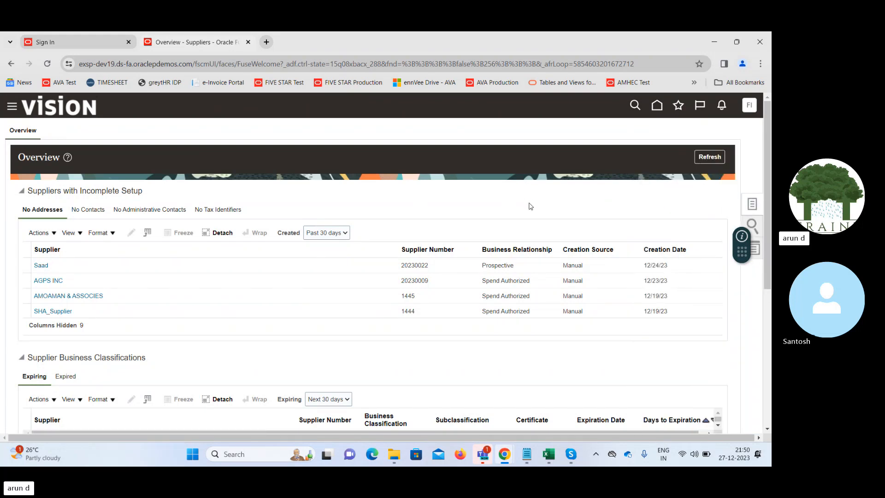
# - Open the Security Console from Tools, dismiss the warning, and go to its Users page
pyautogui.click(12, 105)
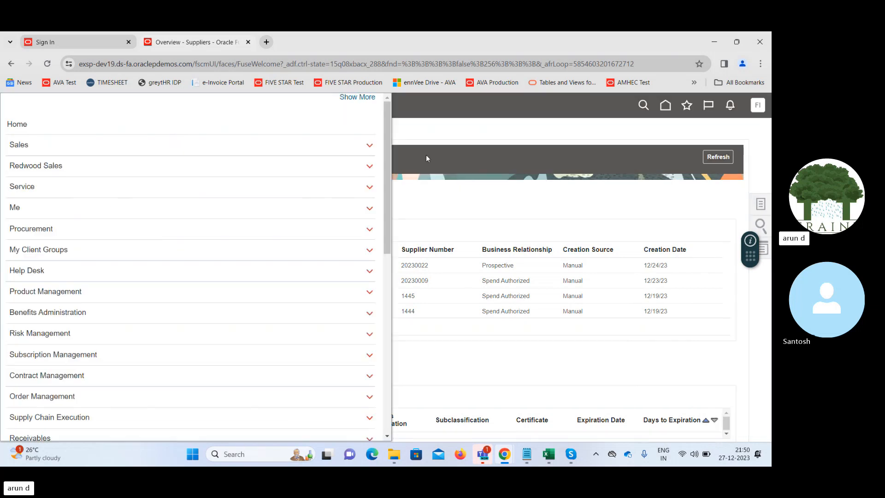
pyautogui.moveTo(388, 134); pyautogui.dragTo(390, 350)
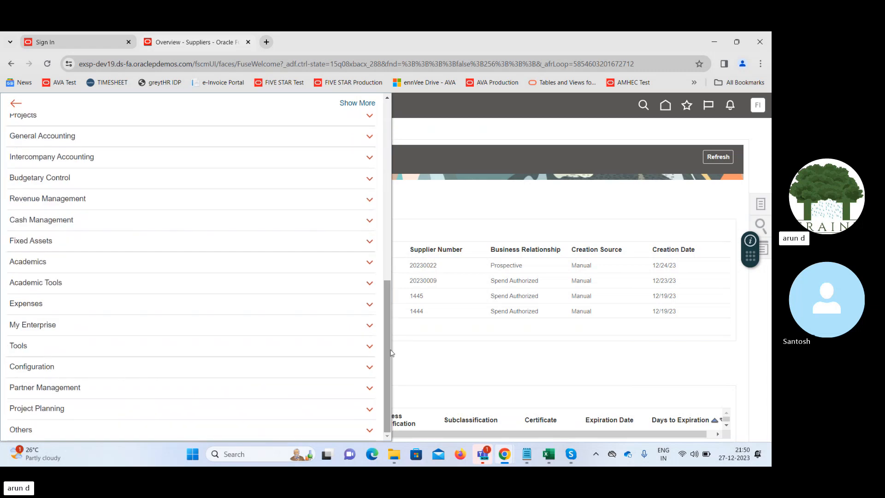
pyautogui.click(239, 345)
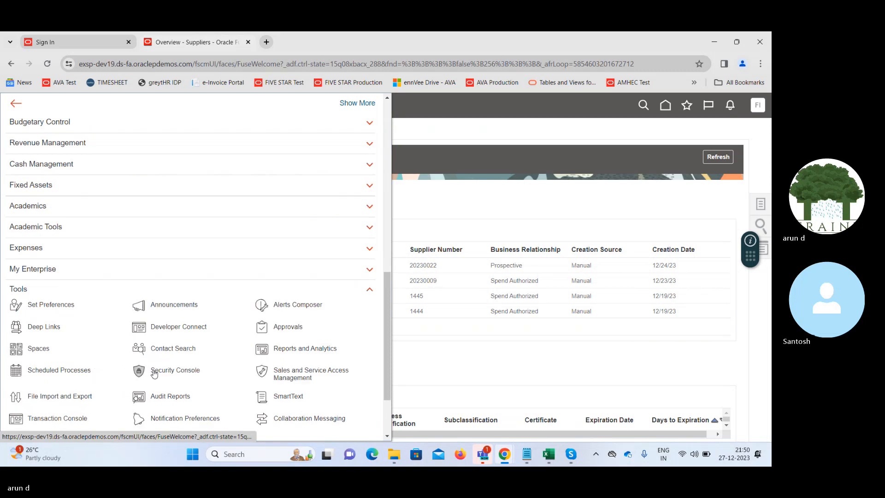
pyautogui.click(178, 372)
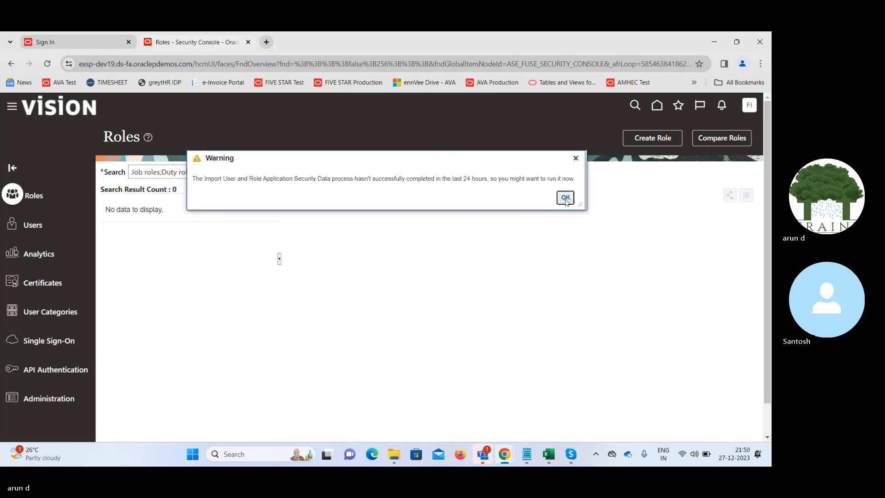
pyautogui.click(565, 197)
pyautogui.click(33, 226)
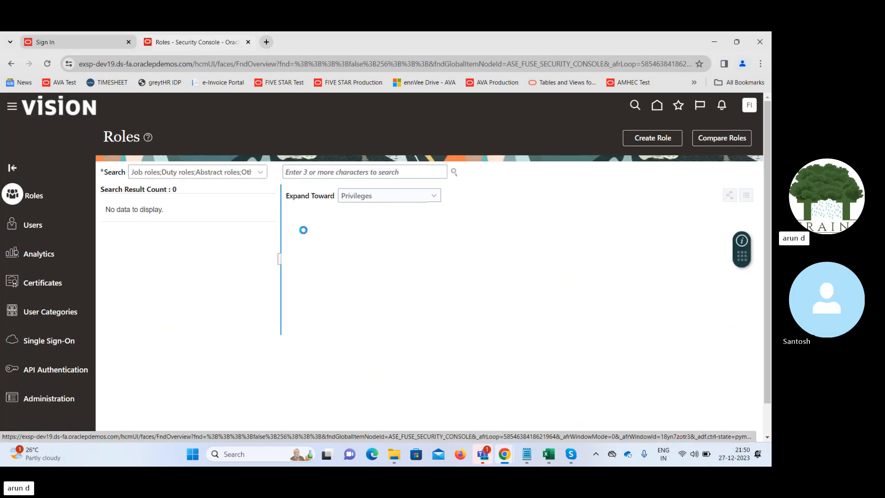
pyautogui.click(652, 138)
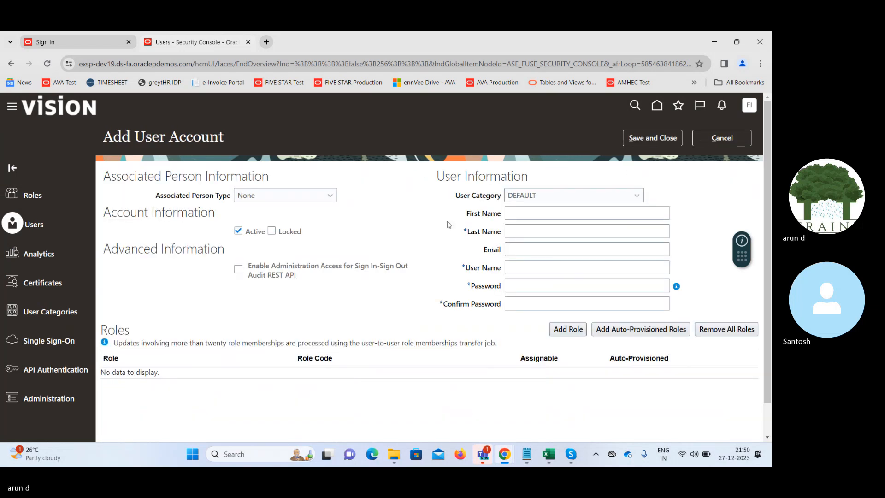
pyautogui.click(544, 232)
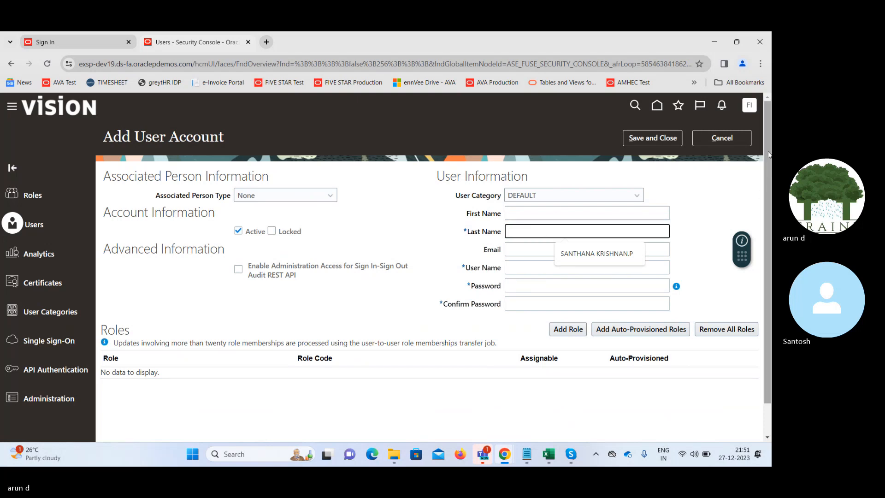
pyautogui.click(721, 138)
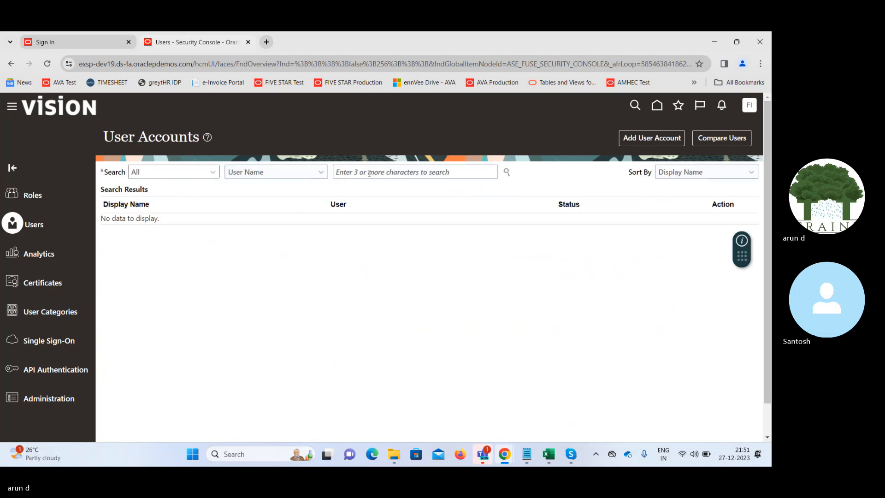
# - Search user accounts for "fin" and open the FIN.IMPL21 account for editing
pyautogui.click(374, 172)
pyautogui.write('fin')
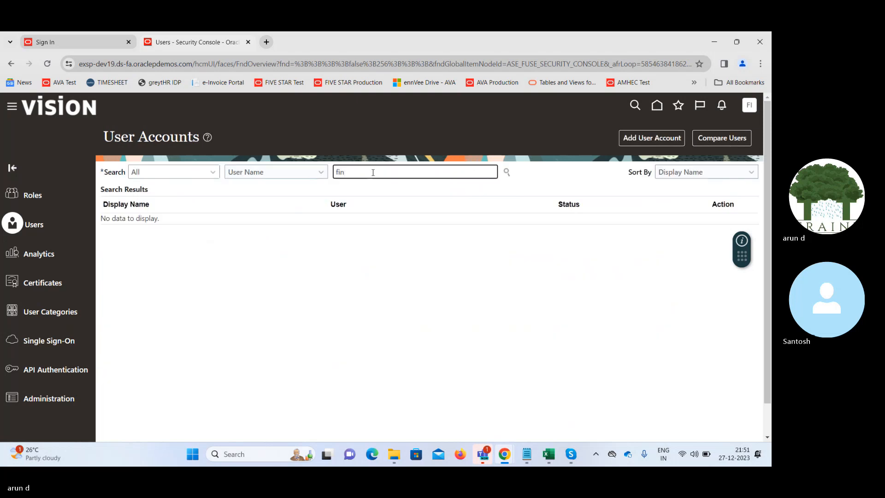
pyautogui.press('Return')
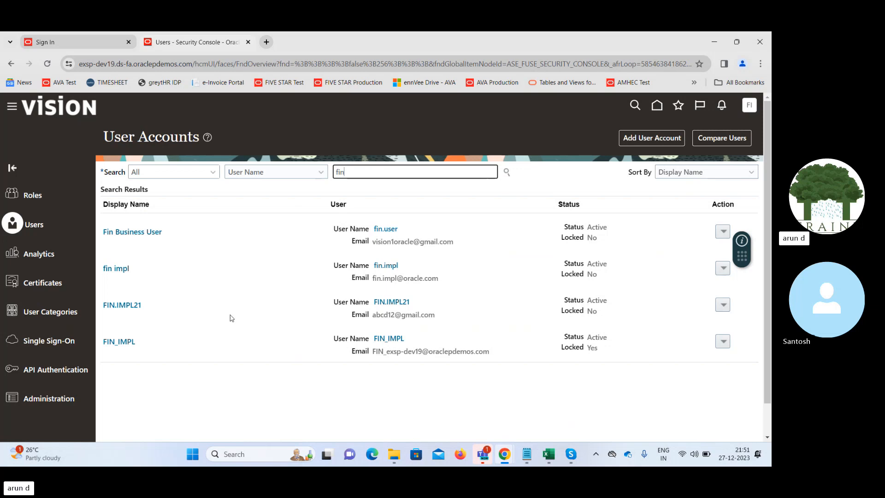
pyautogui.click(125, 306)
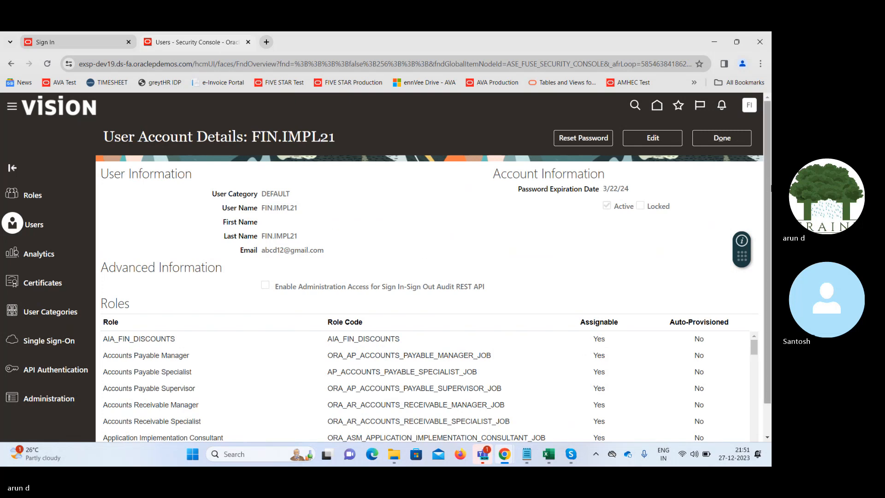
pyautogui.click(652, 141)
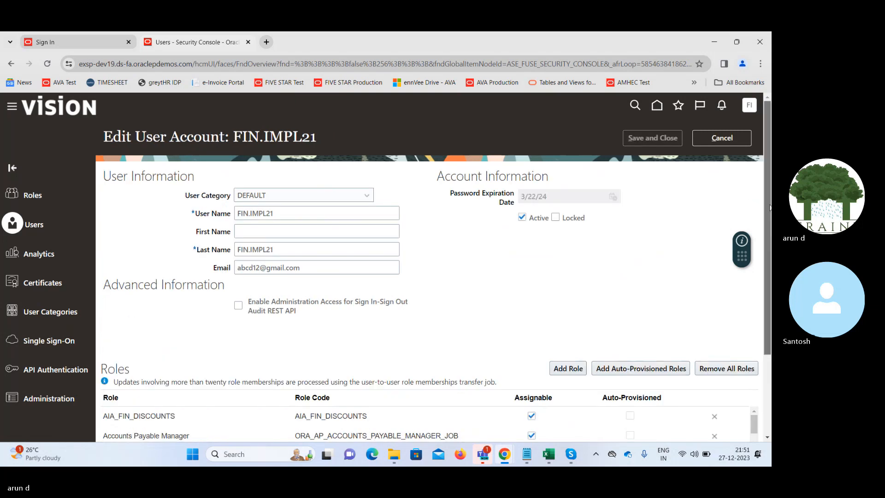
# - Find the Supplier Manager role (ORA_POZ_SUPPLIER_MANAGER_ABSTRACT) and add its membership to the user account
pyautogui.scroll(-2, 428, 267)
pyautogui.click(561, 277)
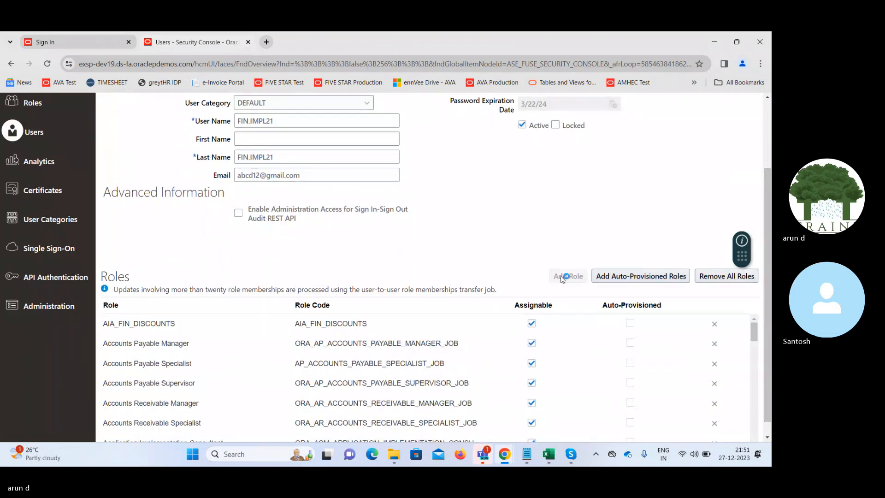
pyautogui.click(348, 166)
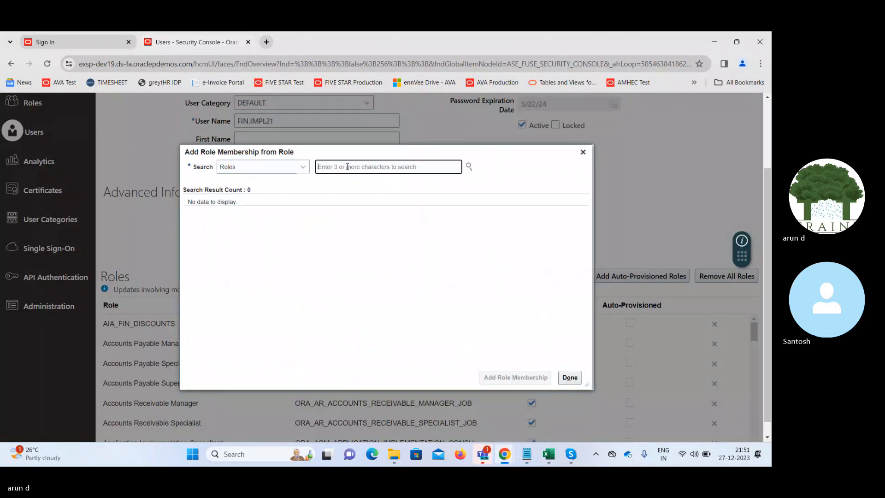
pyautogui.write('suppl')
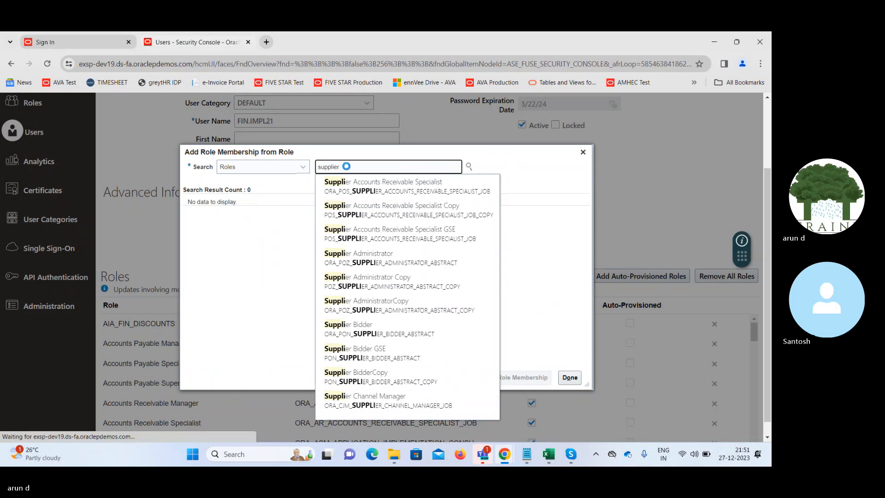
pyautogui.write('ier m')
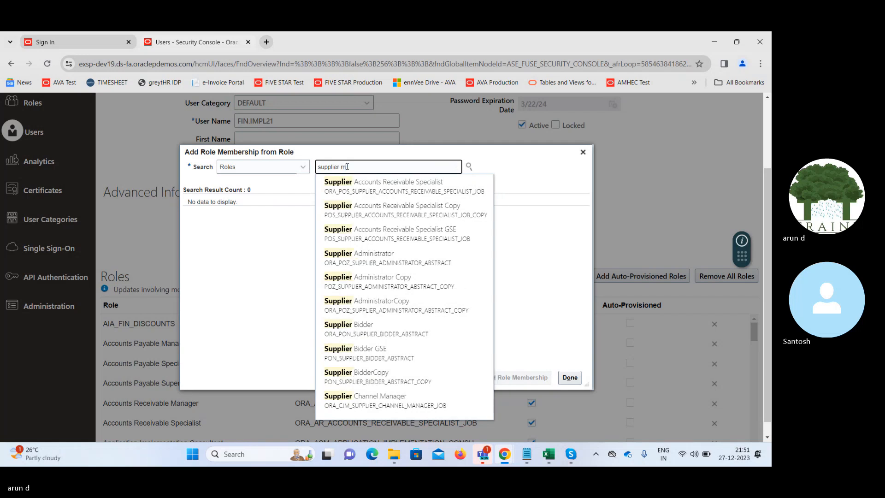
pyautogui.write('an')
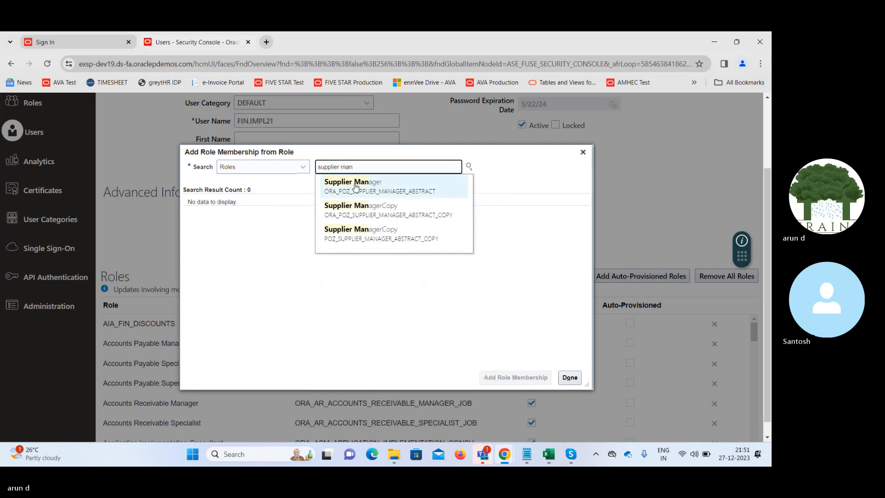
pyautogui.click(353, 184)
pyautogui.click(304, 205)
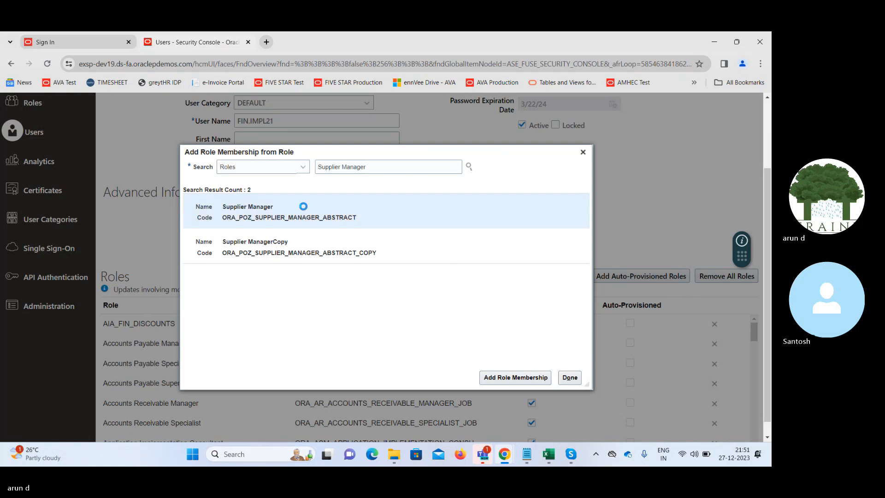
pyautogui.click(503, 379)
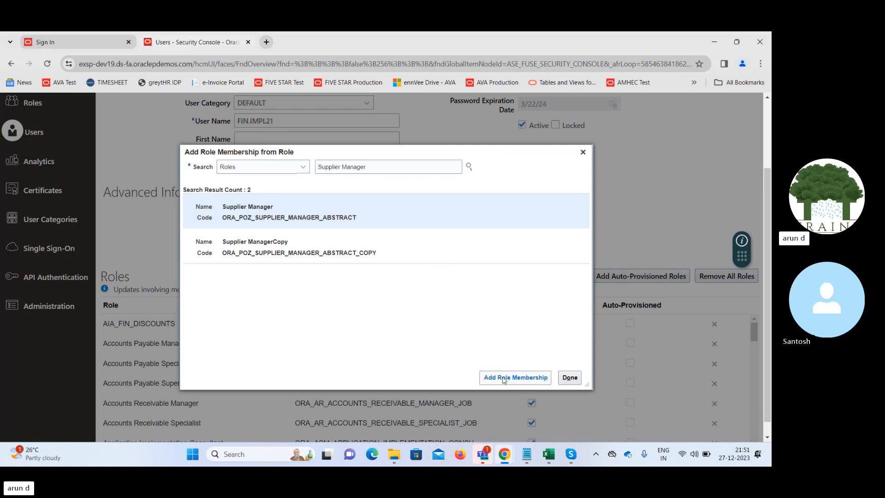
# - Find the Buyer role (ORA_PO_BUYER_JOB) and add its membership to the user account
pyautogui.tripleClick(394, 167)
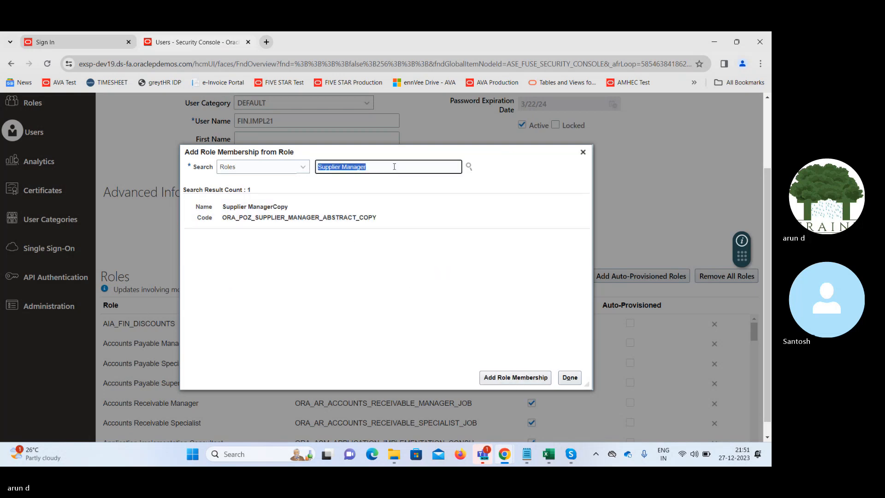
pyautogui.write('Buy')
pyautogui.click(358, 184)
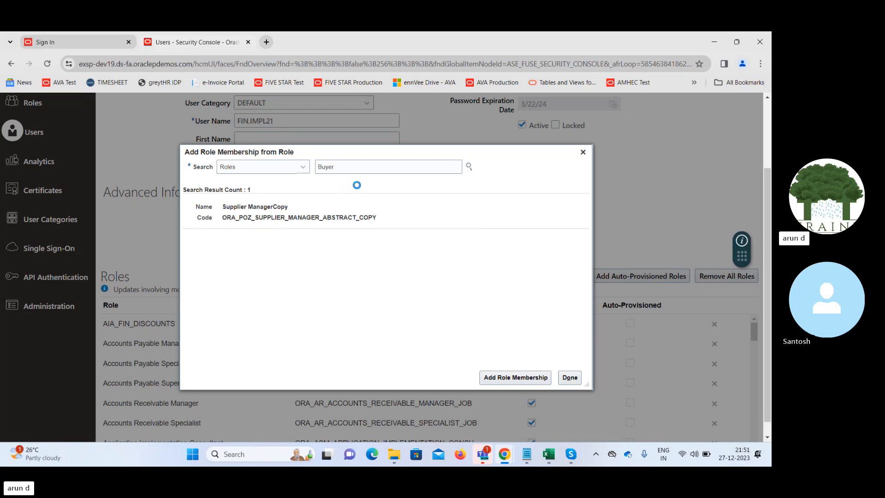
pyautogui.click(306, 205)
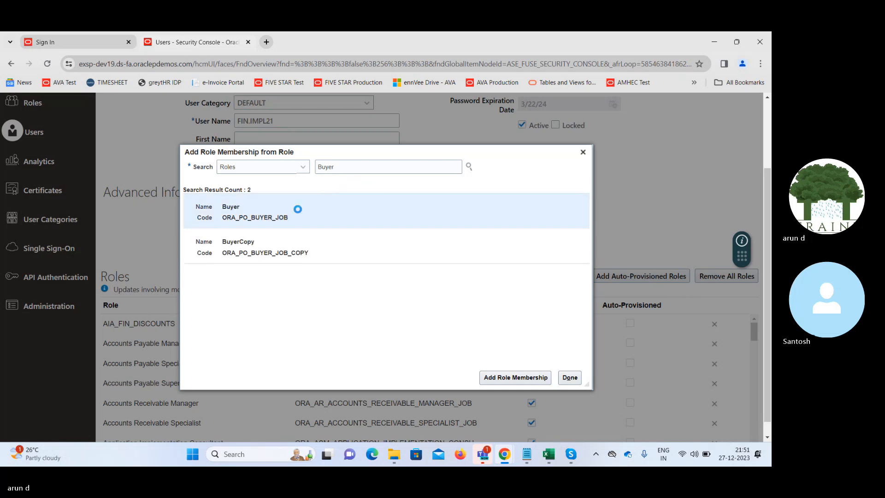
pyautogui.click(533, 378)
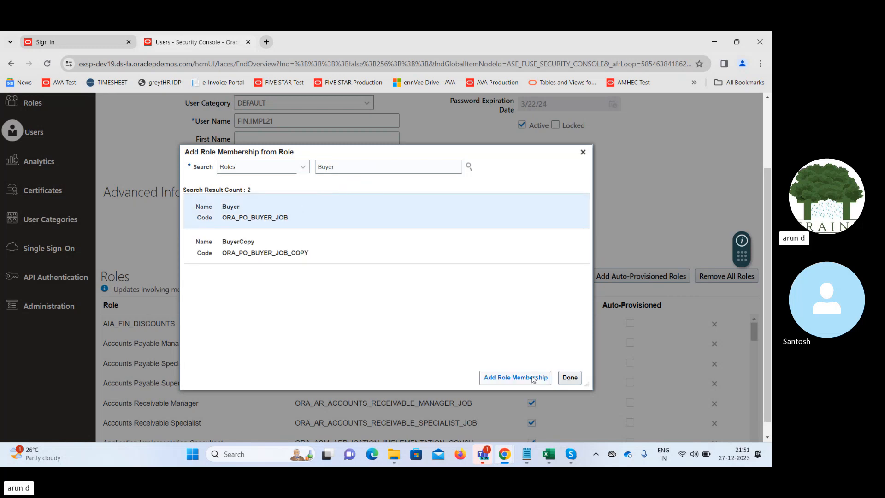
# - Finish adding roles, save the FIN.IMPL21 user account, and return to the user accounts list
pyautogui.click(569, 377)
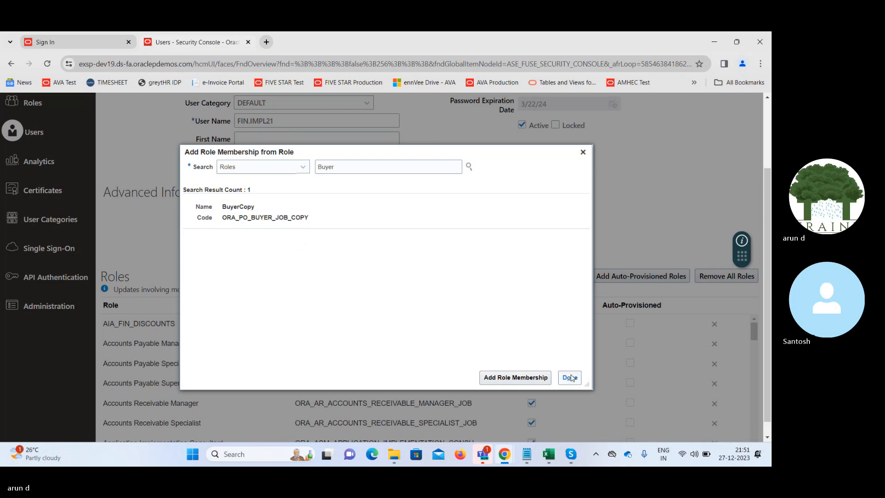
pyautogui.click(768, 146)
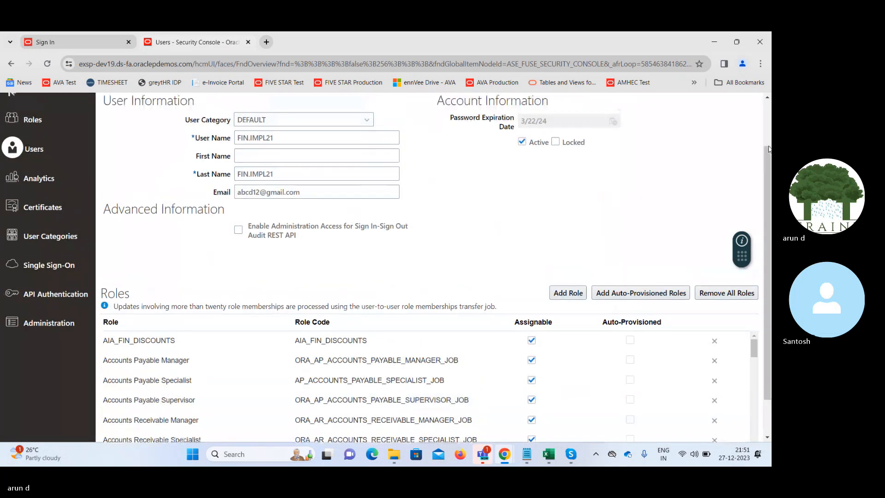
pyautogui.click(643, 137)
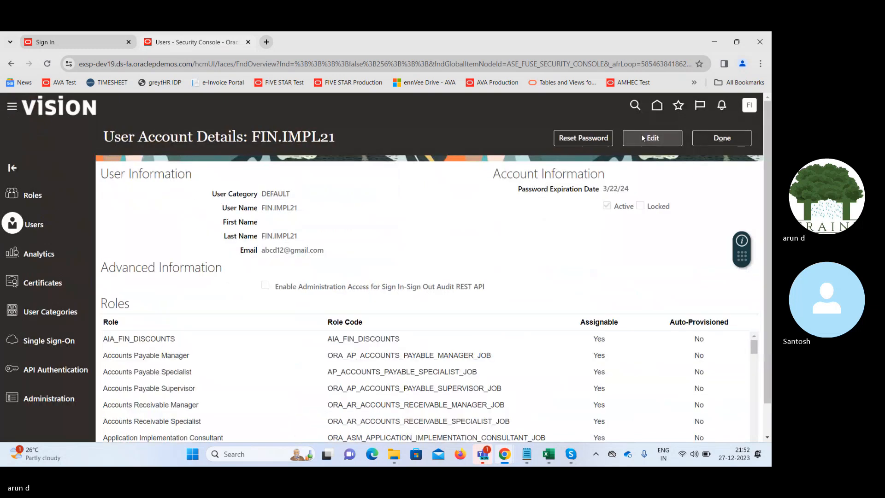
pyautogui.click(723, 139)
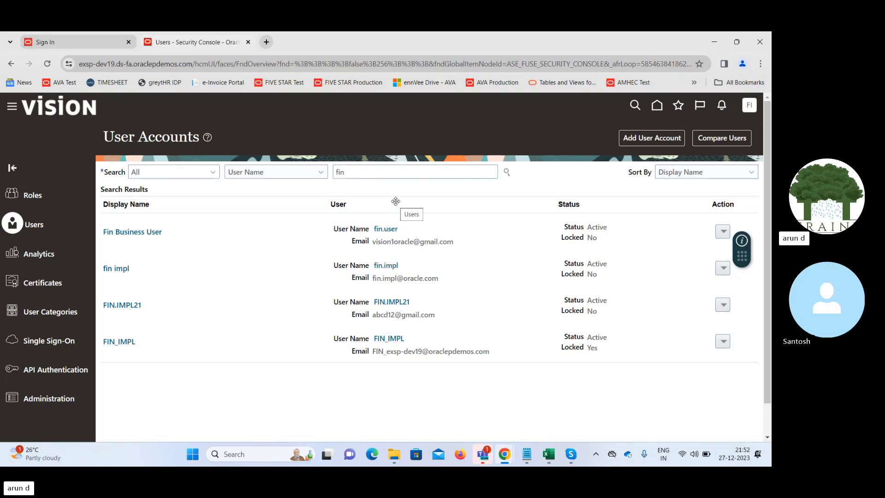
# - Go to Setup and Maintenance and open its task search page
pyautogui.click(750, 111)
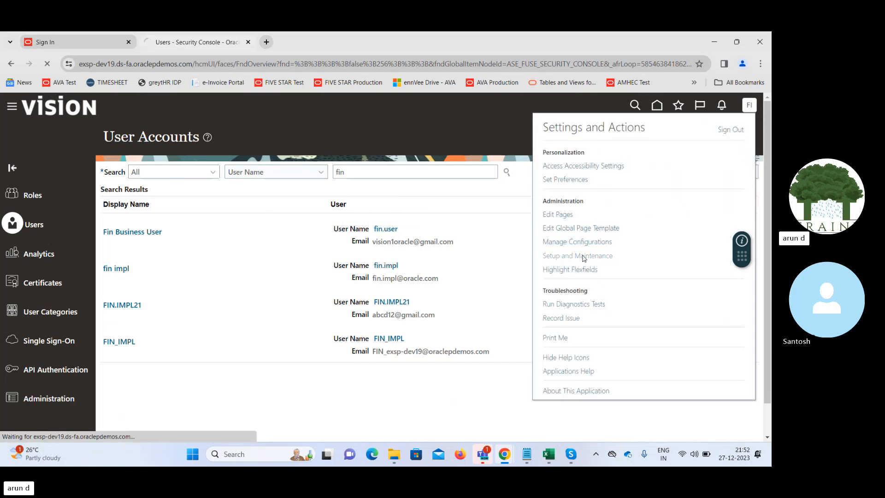
pyautogui.click(581, 255)
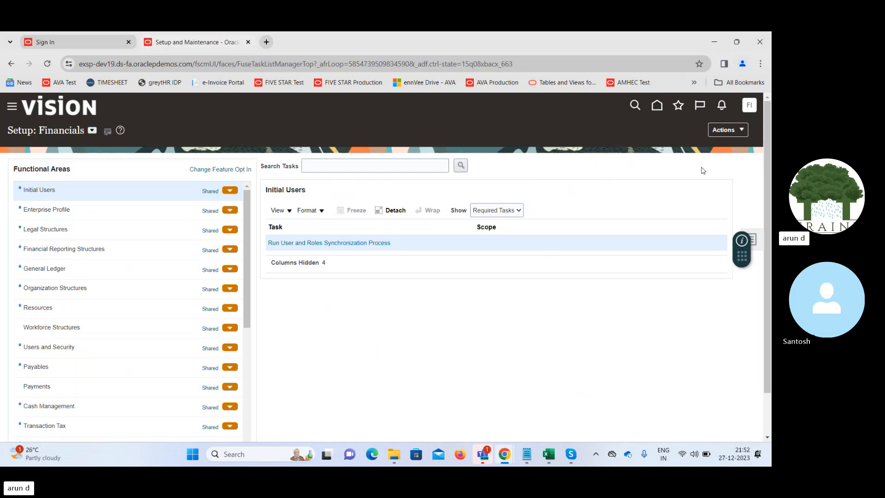
pyautogui.click(759, 239)
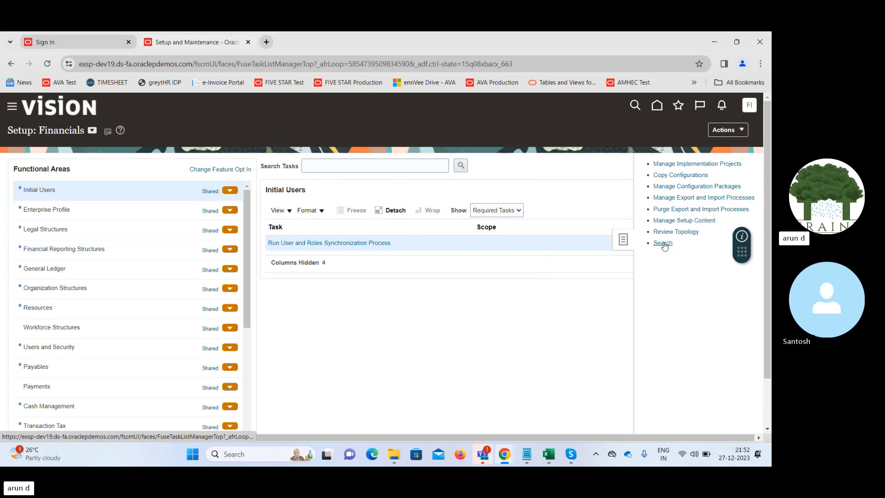
pyautogui.click(662, 243)
# - Search the setup tasks for "Manage data acc" and open the Manage Data Access for Users task
pyautogui.click(260, 166)
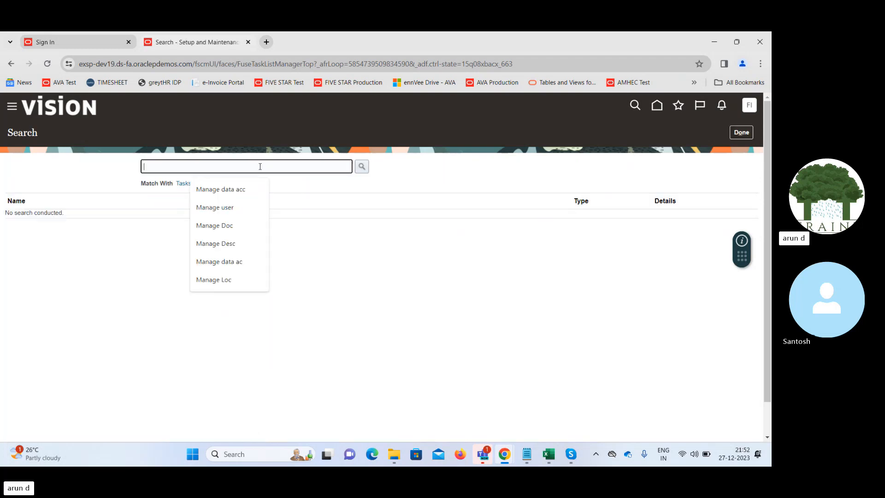
pyautogui.write('Manage da')
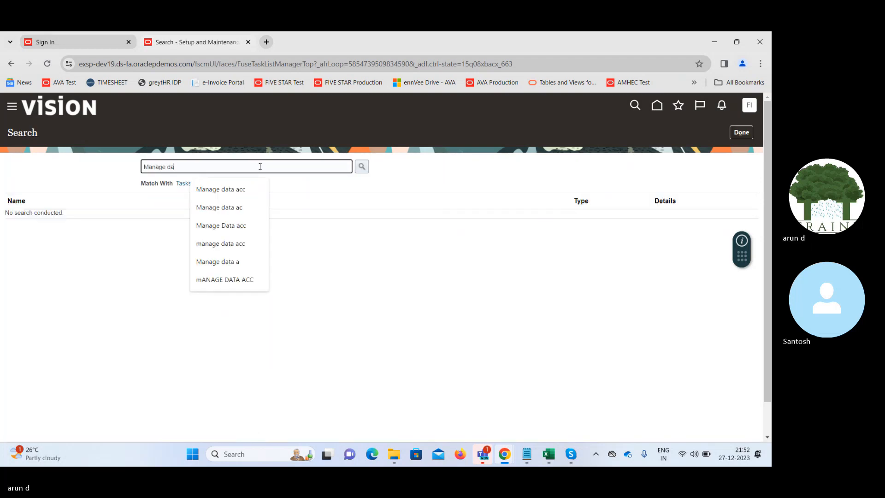
pyautogui.write('ta acc')
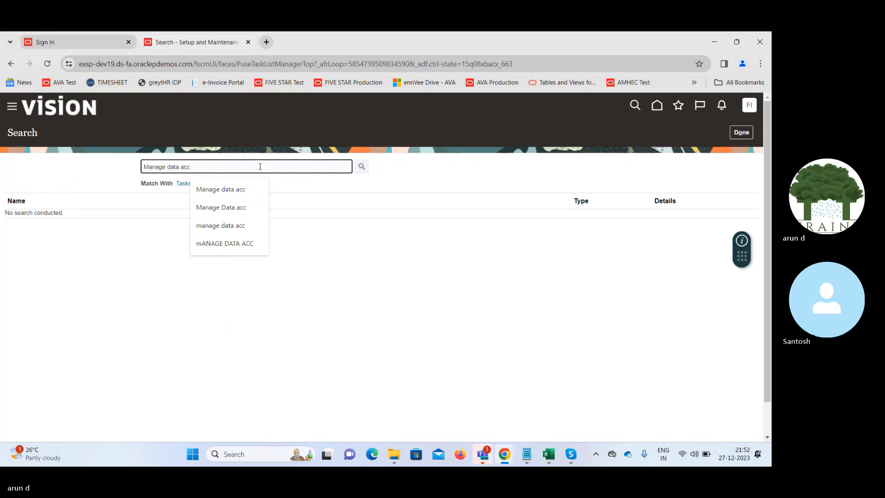
pyautogui.press('Return')
pyautogui.click(104, 217)
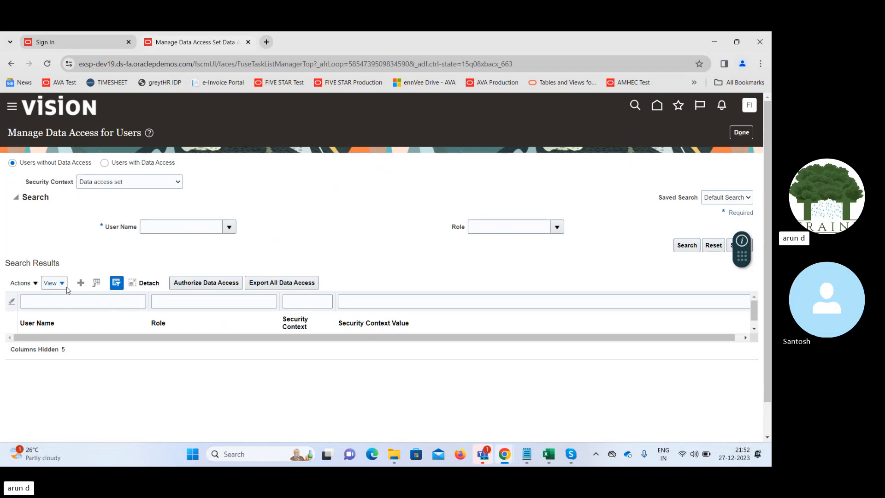
# - Create a data access entry for user FIN.IMPL21 with the Buyer role
pyautogui.click(80, 282)
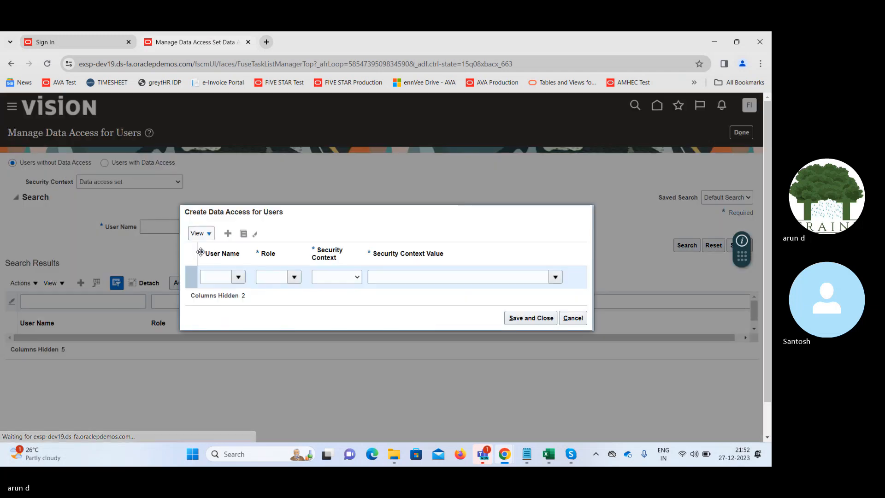
pyautogui.click(218, 275)
pyautogui.write('fin')
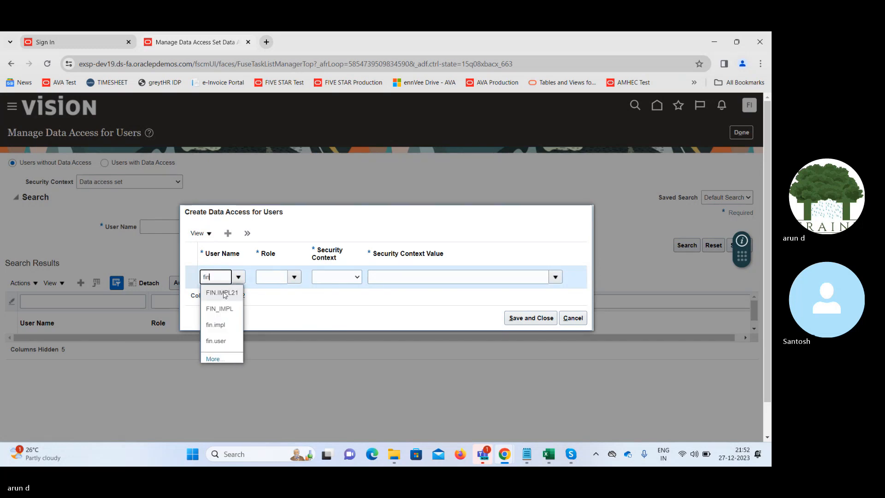
pyautogui.click(223, 293)
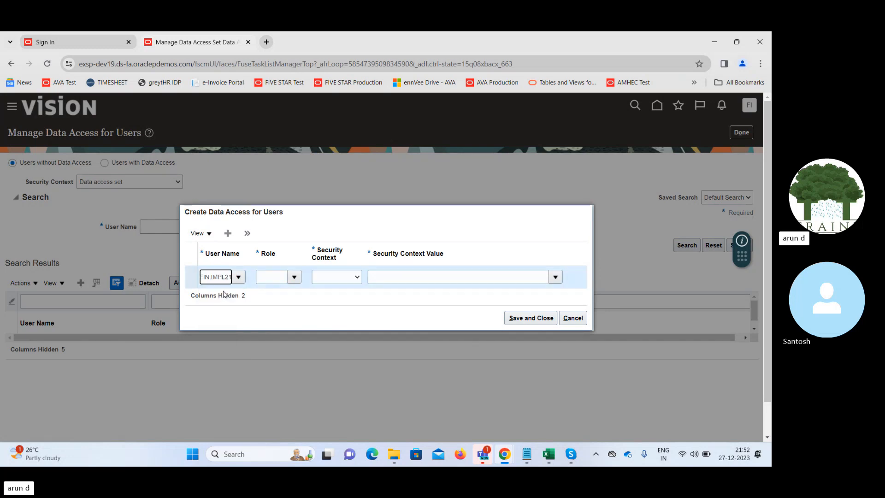
pyautogui.click(276, 277)
pyautogui.write('buy')
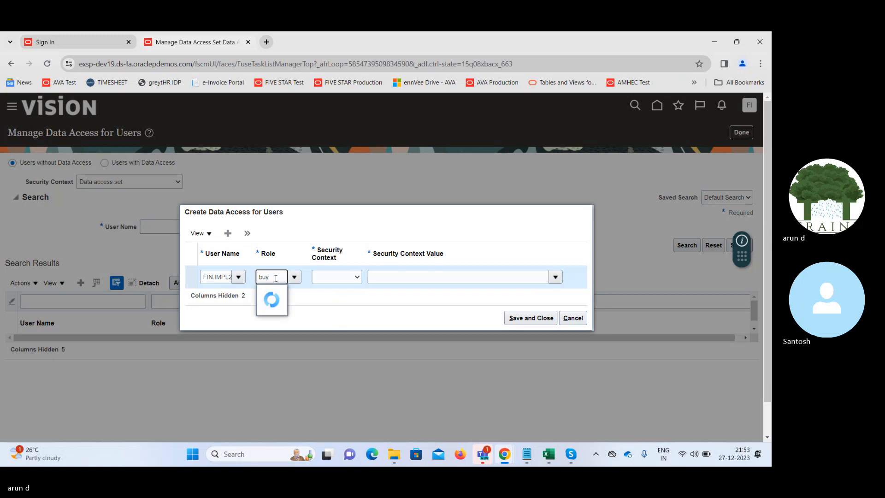
pyautogui.click(268, 291)
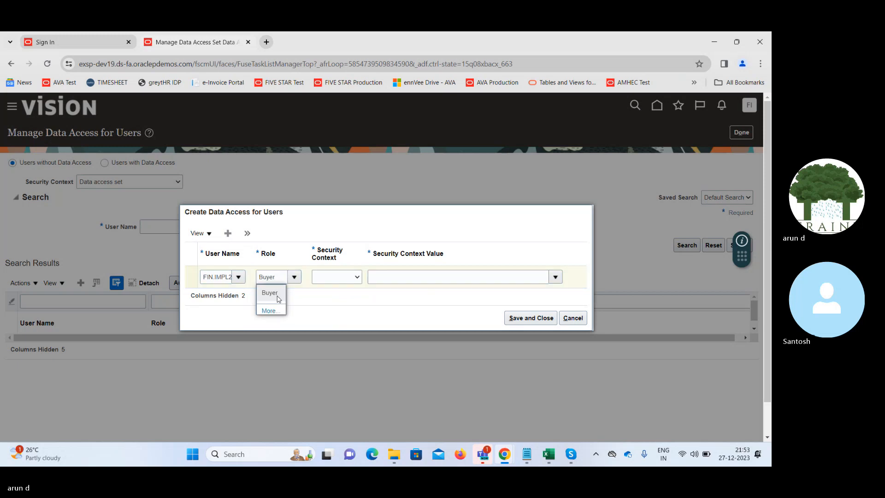
# - Set the Buyer entry's security context to Business unit and its context value to Supremo US Business Unit
pyautogui.click(336, 279)
pyautogui.click(337, 279)
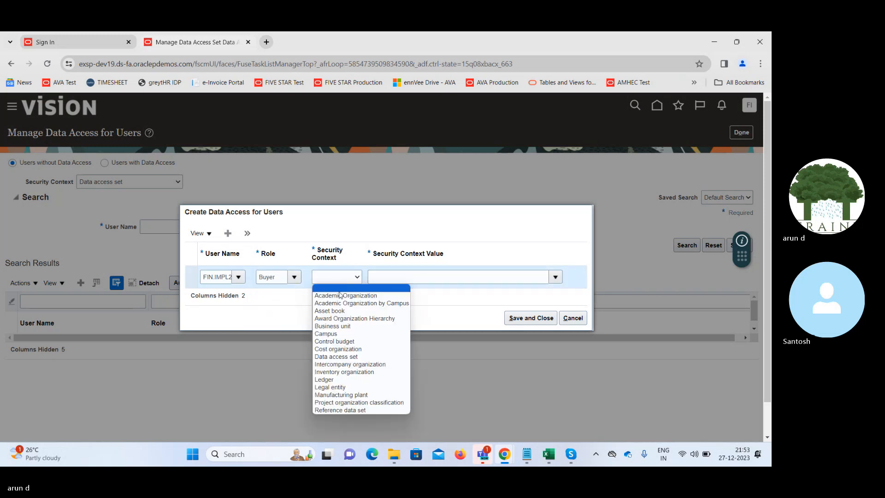
pyautogui.click(347, 326)
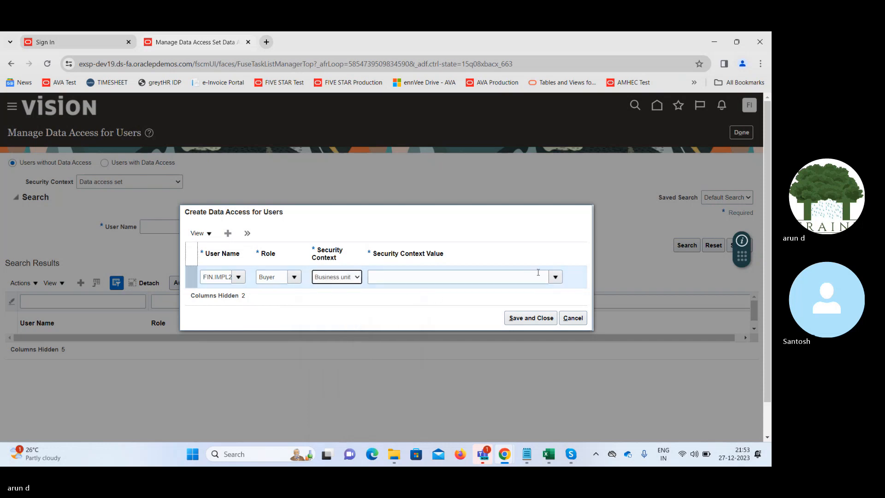
pyautogui.click(555, 276)
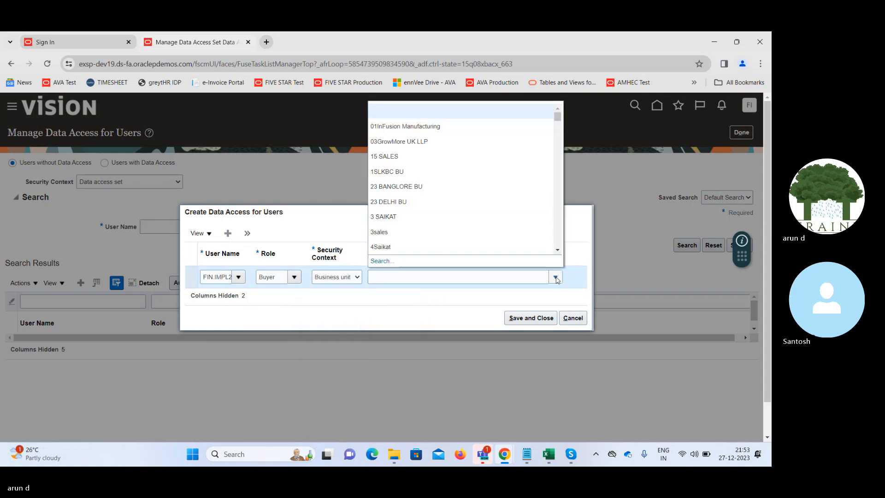
pyautogui.click(400, 277)
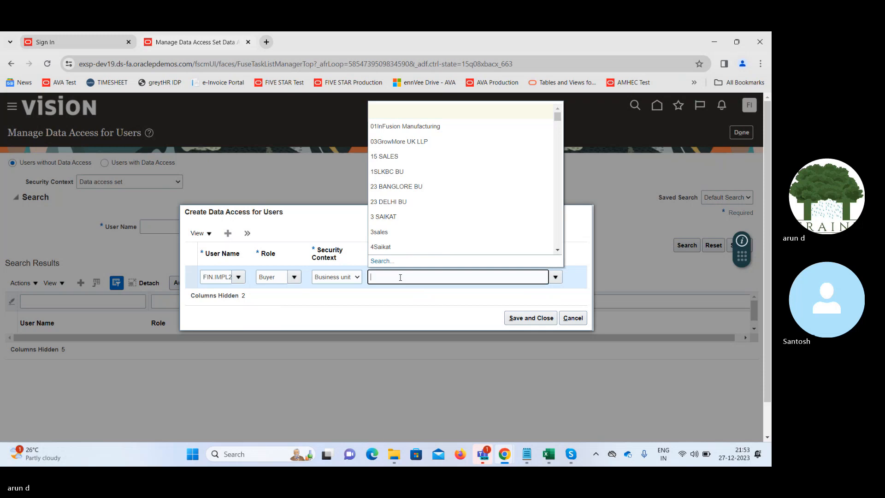
pyautogui.write('S')
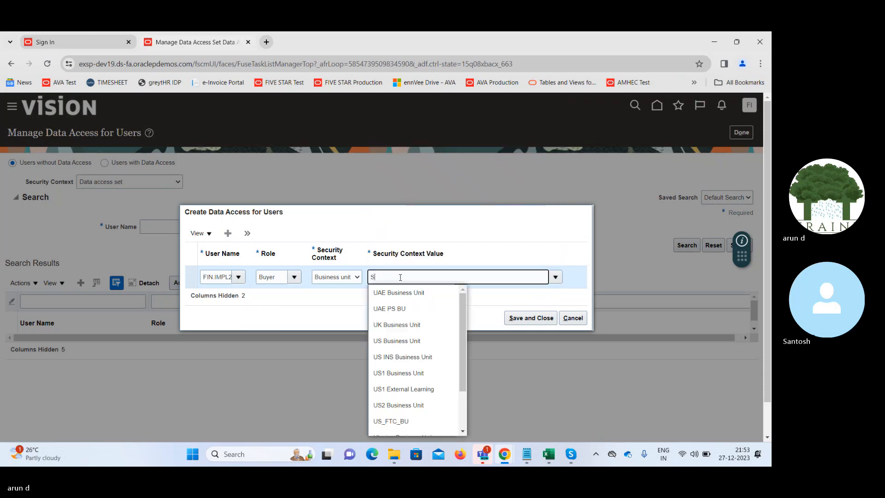
pyautogui.write('Up')
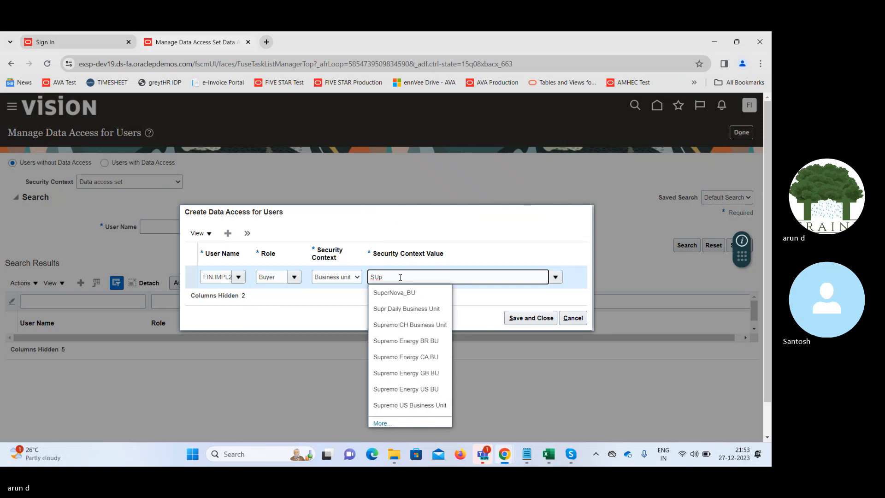
pyautogui.click(409, 405)
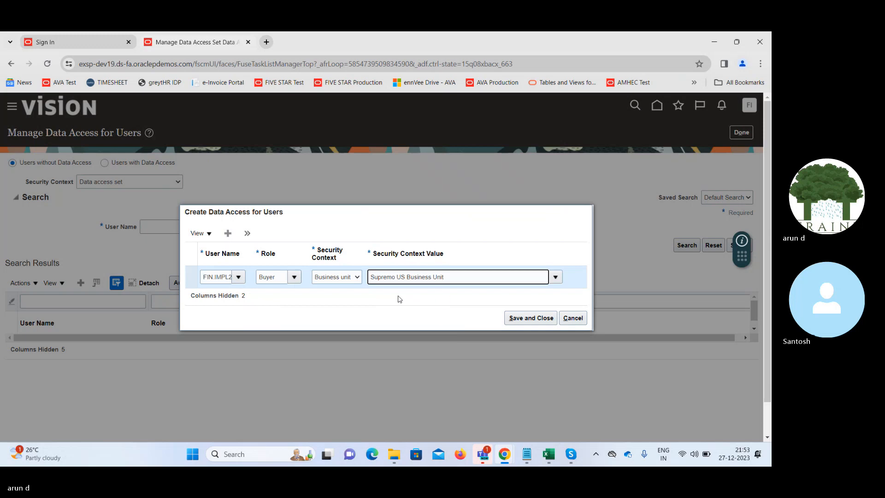
# - Add a second data access row for user FIN.IMPL21 with the Supplier Manager role
pyautogui.click(228, 235)
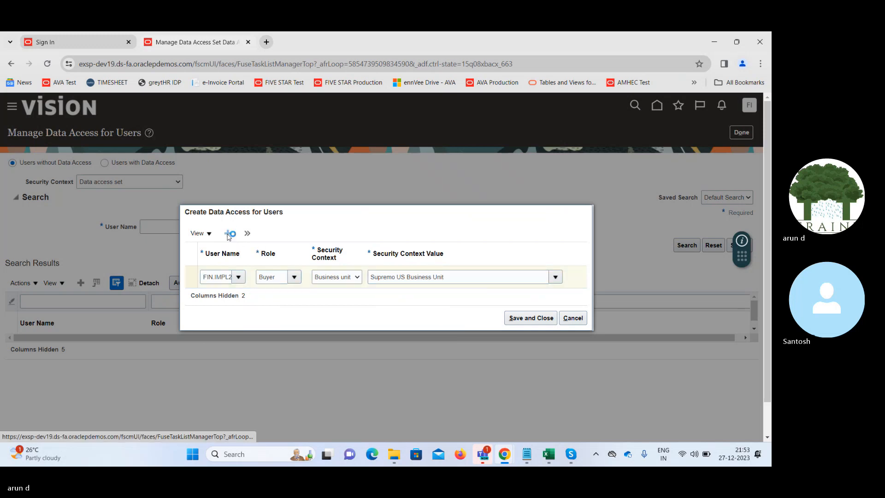
pyautogui.click(216, 265)
pyautogui.write('f')
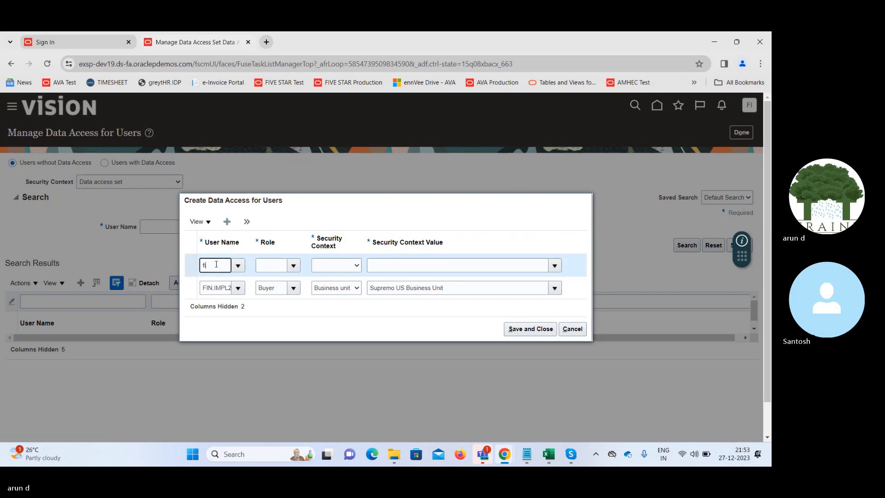
pyautogui.write('in')
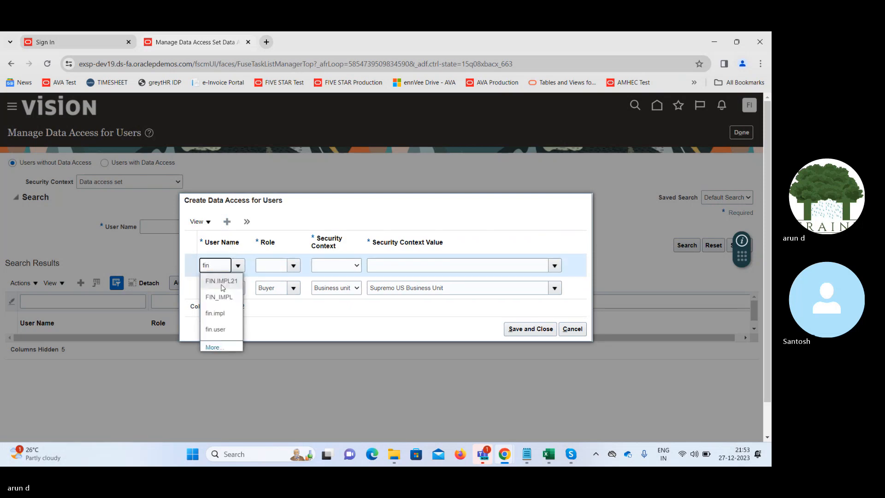
pyautogui.click(222, 286)
pyautogui.click(275, 267)
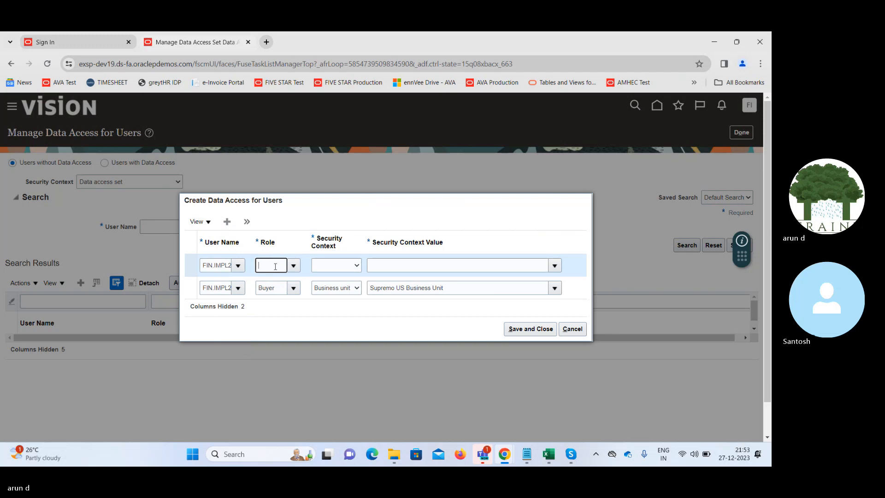
pyautogui.write('supp')
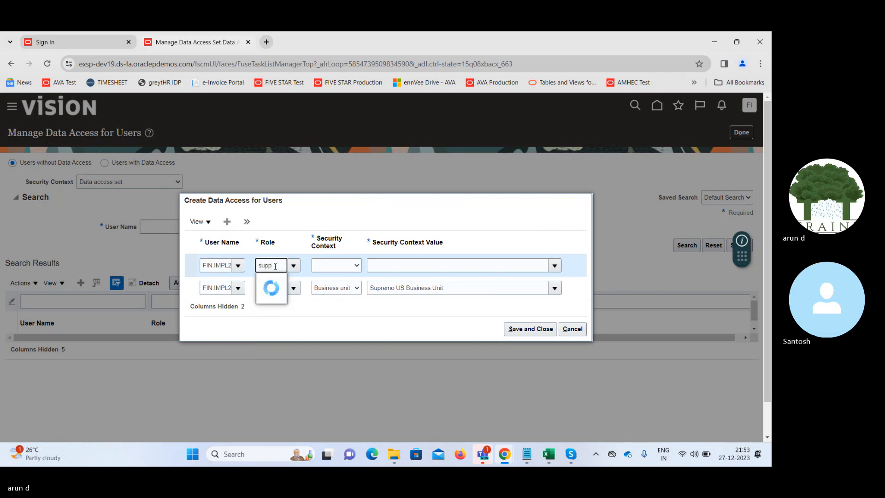
pyautogui.click(288, 295)
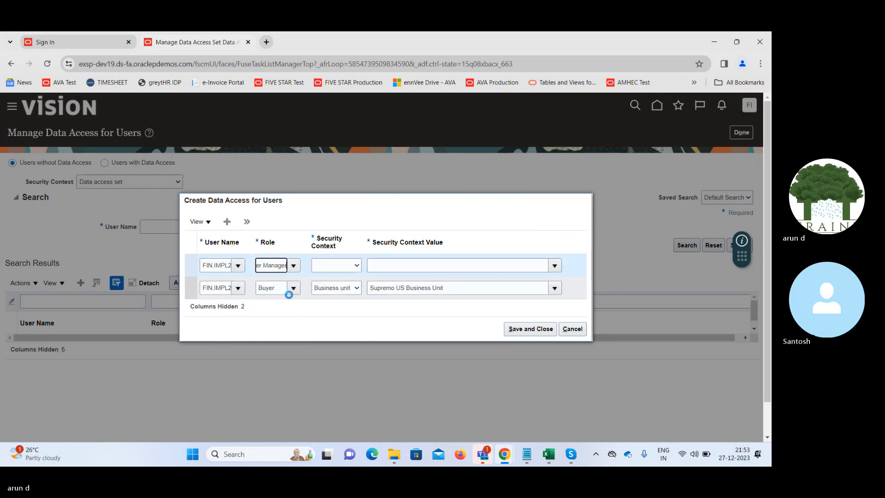
# - Give the Supplier Manager row the Business unit context with value Supremo US Business Unit, and save and close the data access entries
pyautogui.click(334, 265)
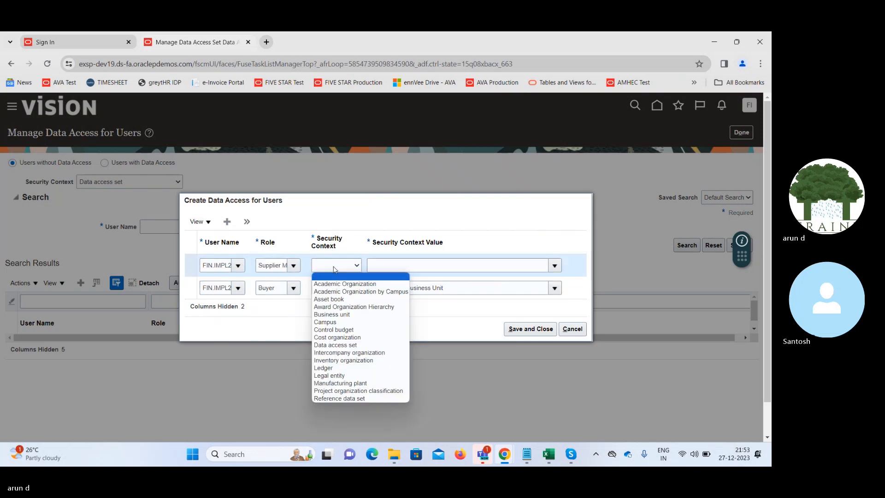
pyautogui.click(336, 315)
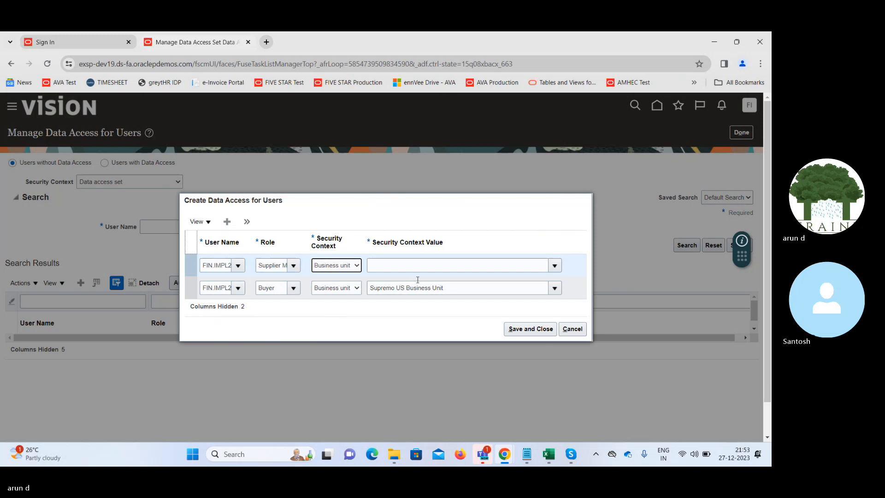
pyautogui.click(458, 265)
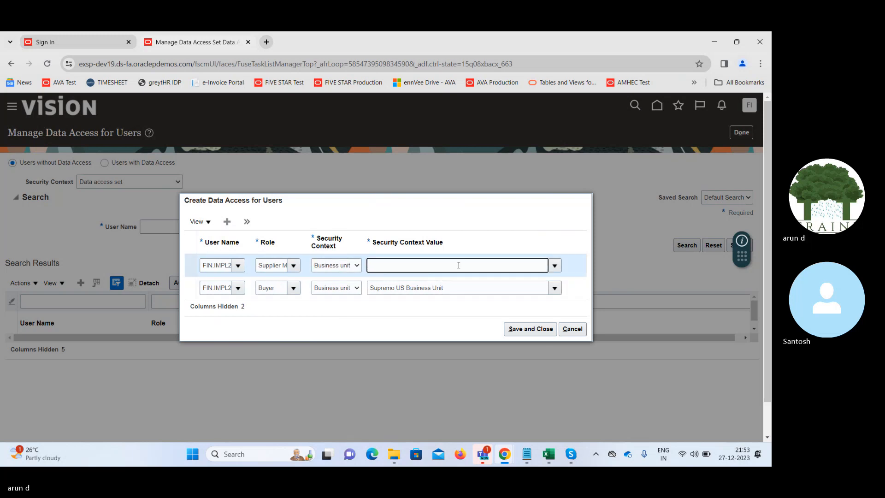
pyautogui.write('supremo ')
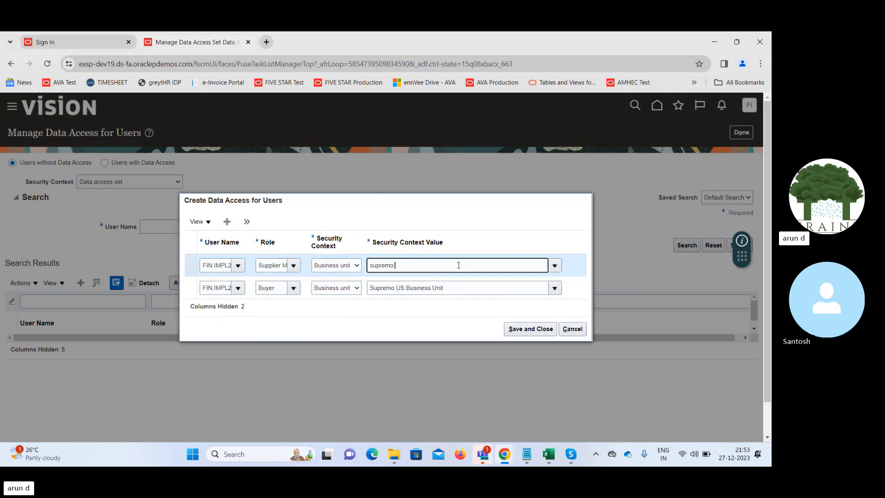
pyautogui.write('u')
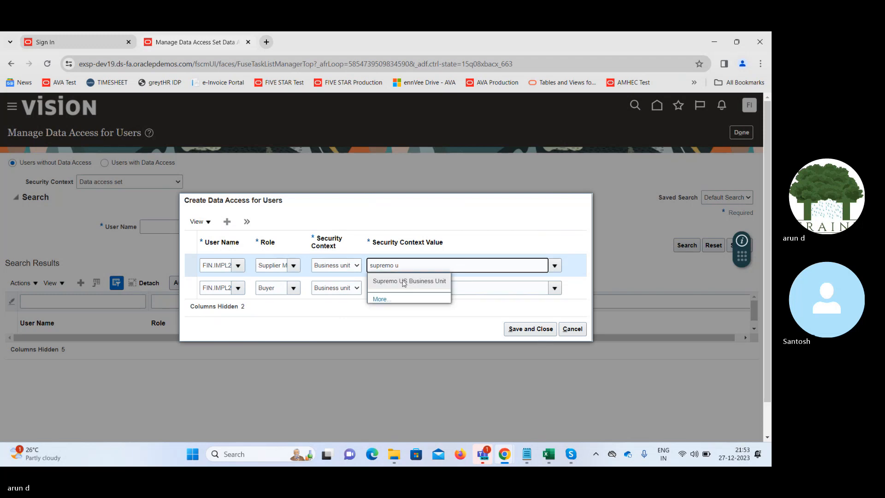
pyautogui.click(404, 283)
pyautogui.click(519, 331)
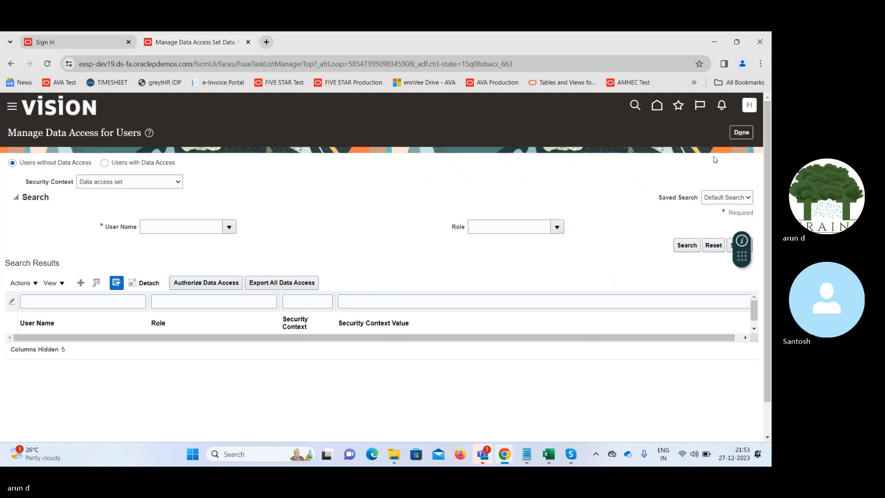
# - Leave the data access and setup search pages, and sign out of the current session with logout consent confirmed
pyautogui.click(743, 133)
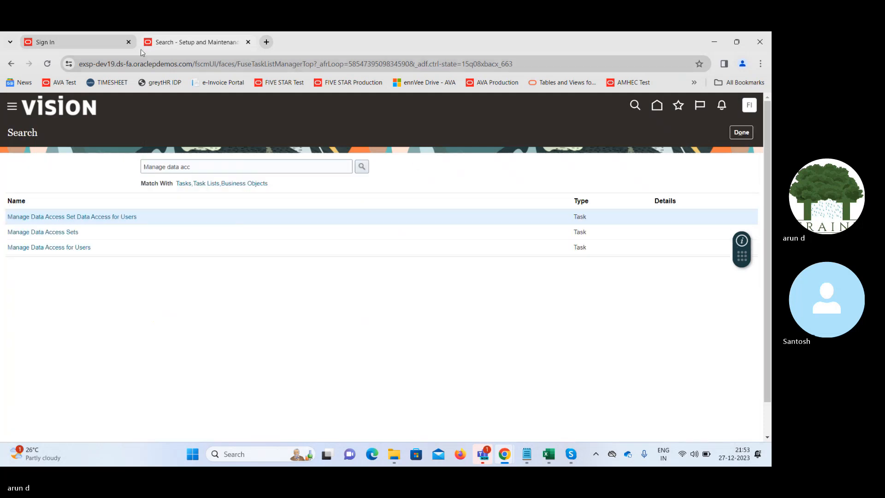
pyautogui.click(129, 42)
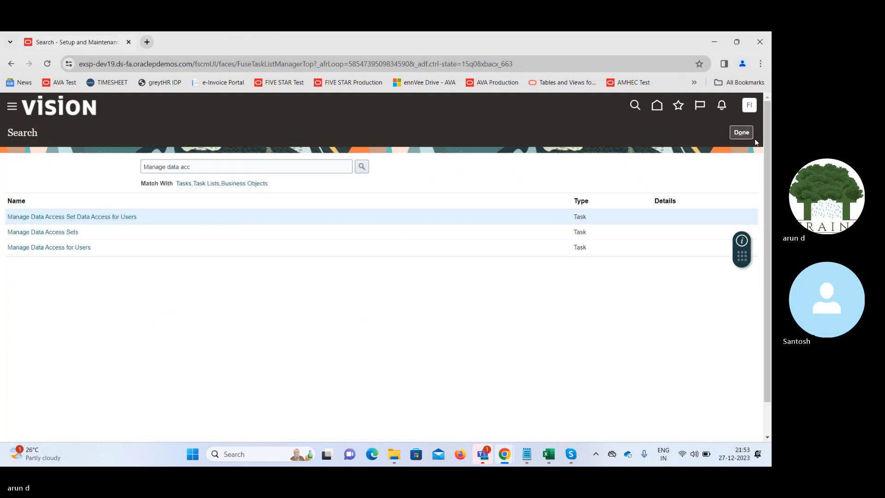
pyautogui.click(741, 132)
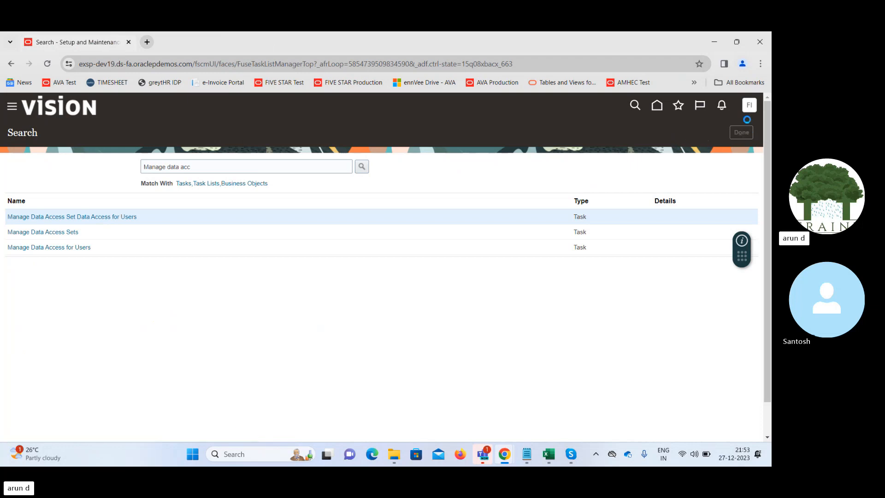
pyautogui.click(749, 105)
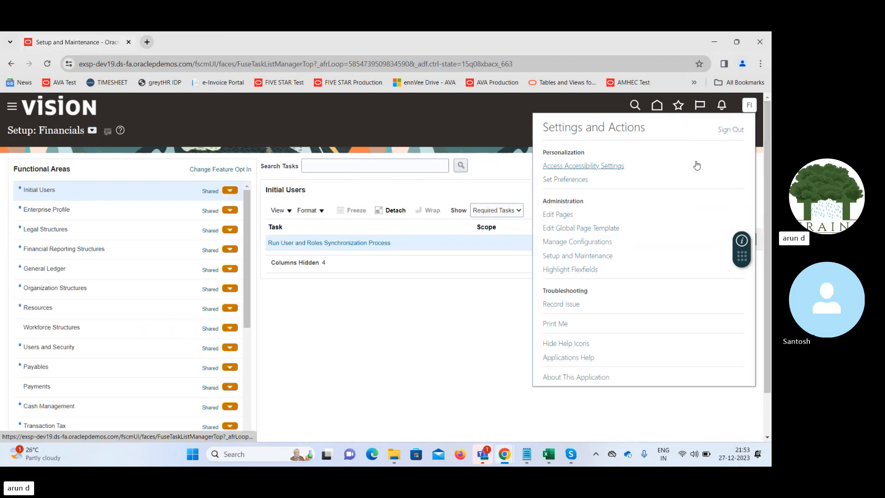
pyautogui.click(730, 130)
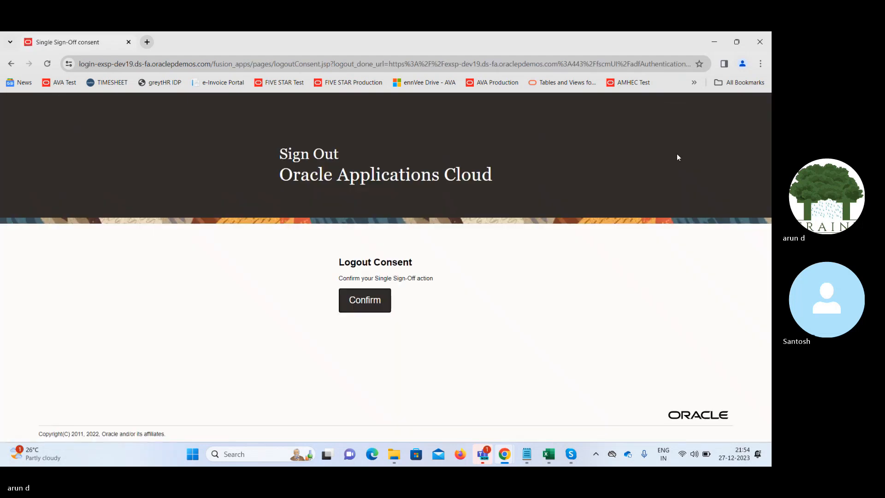
pyautogui.click(364, 301)
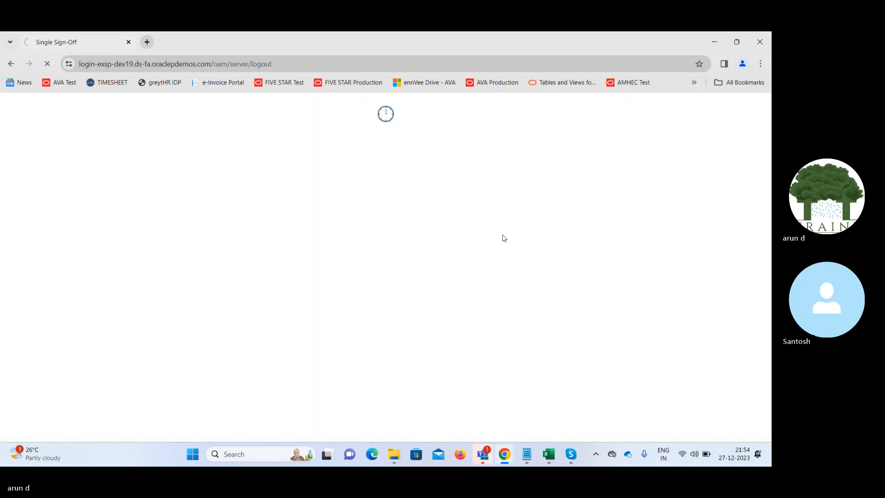
# - Sign back in as FIN.IMPL21 using the saved user ID and password
pyautogui.click(368, 276)
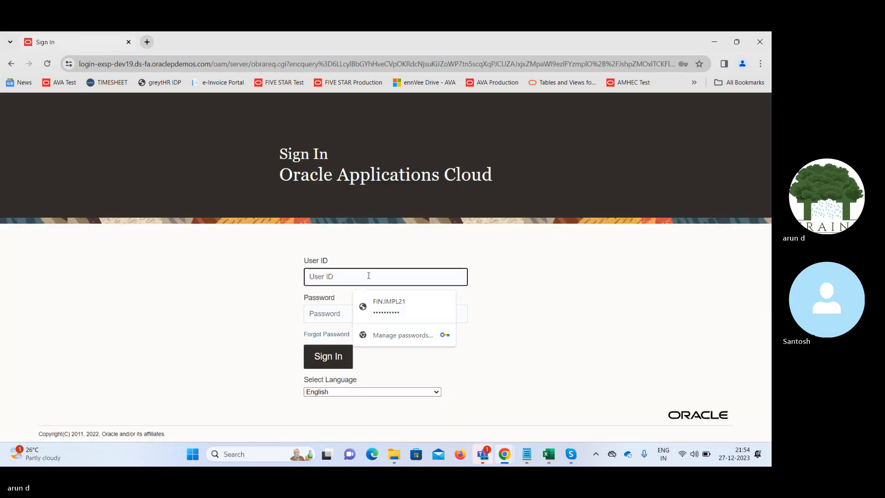
pyautogui.click(397, 304)
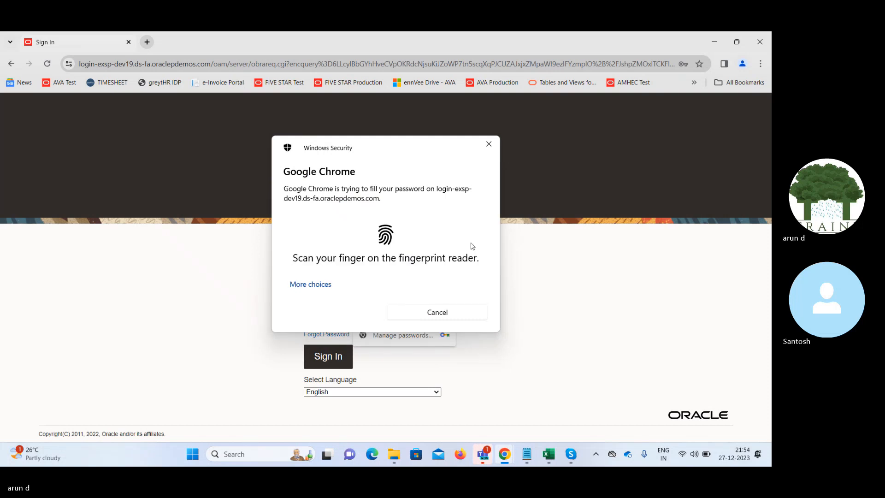
pyautogui.click(321, 363)
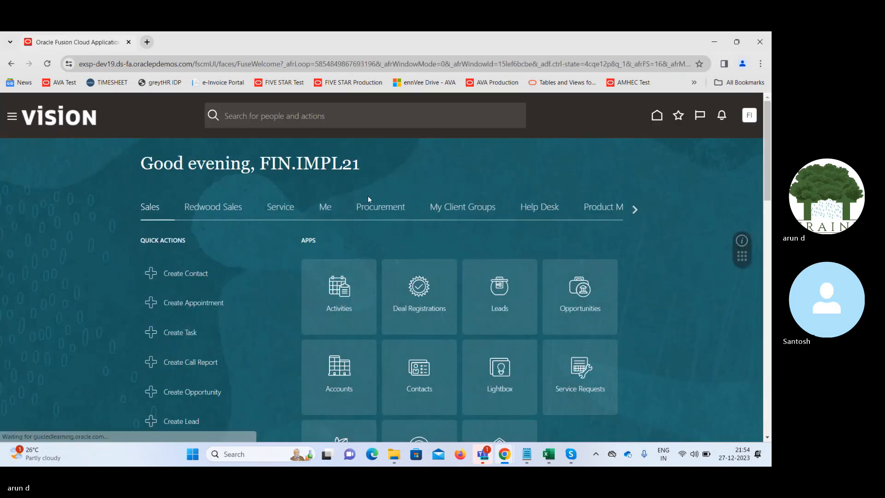
# - Start creating a supplier from the Procurement Suppliers work area and name it ERT Technologies
pyautogui.click(375, 205)
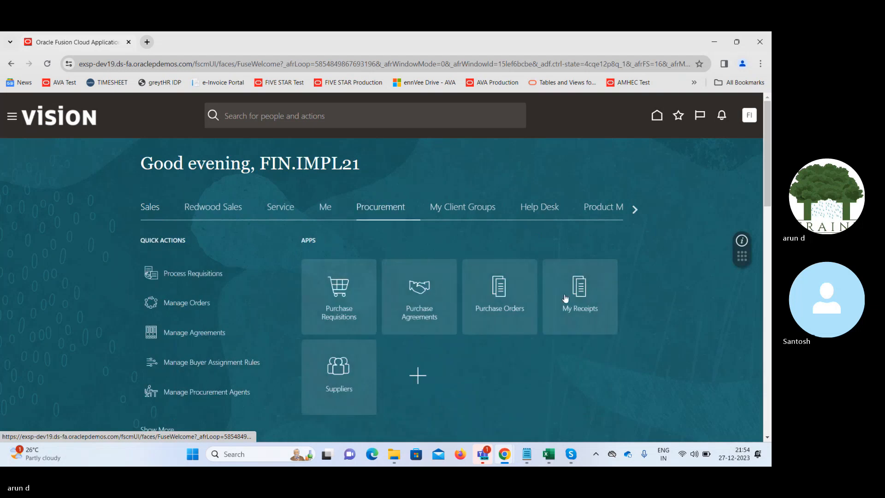
pyautogui.click(337, 375)
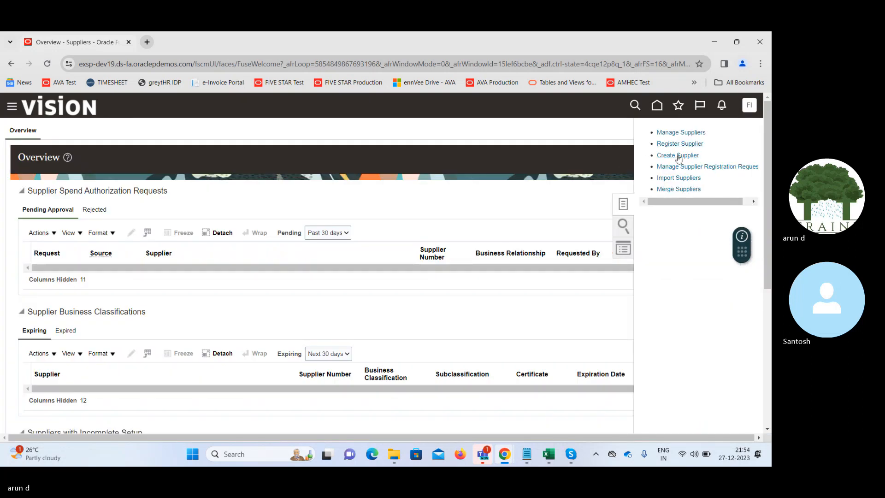
pyautogui.click(681, 156)
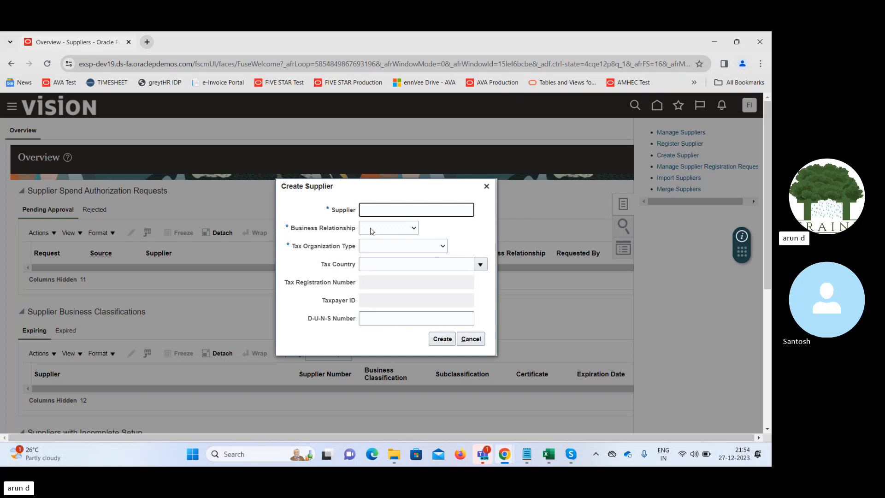
pyautogui.write('ERT')
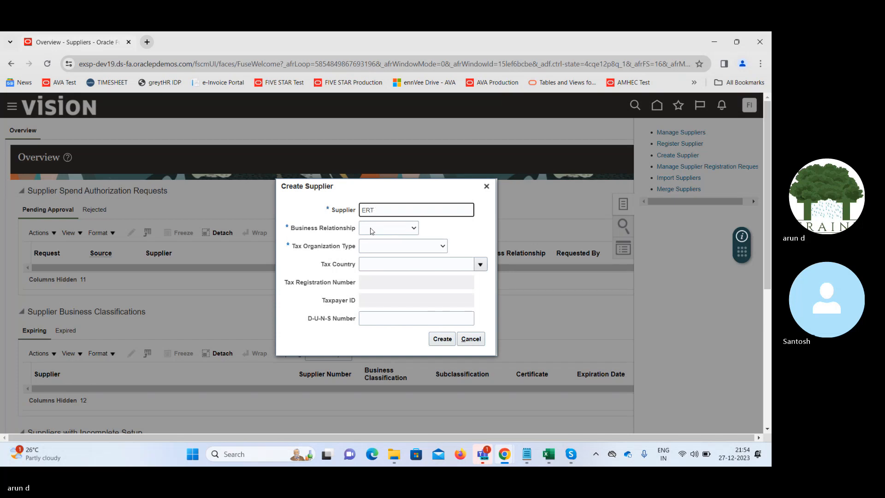
pyautogui.write(' Techn')
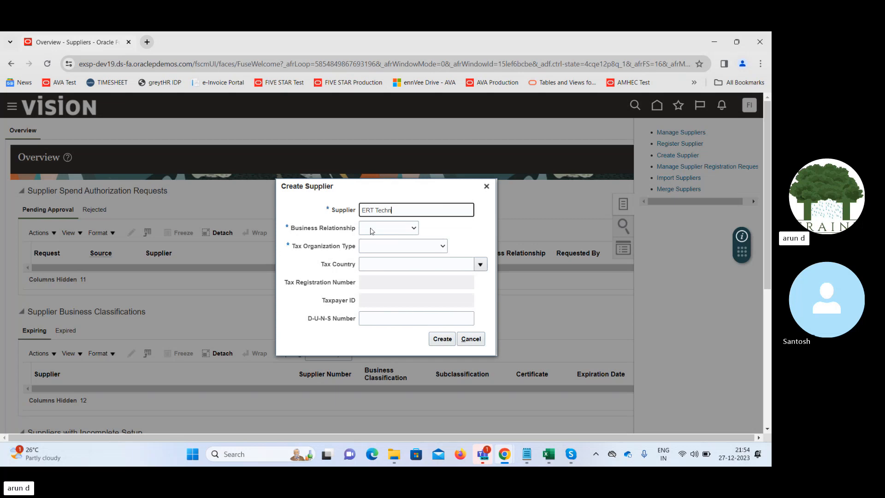
pyautogui.write('ologies')
pyautogui.press('Tab')
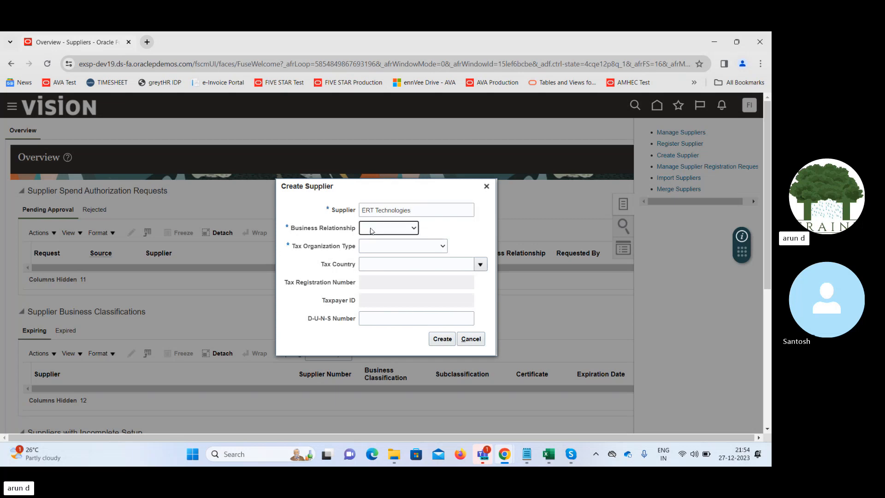
# - Create the supplier as Spend Authorized with tax organization type Corporation, and set its supplier type to Supplier
pyautogui.click(374, 231)
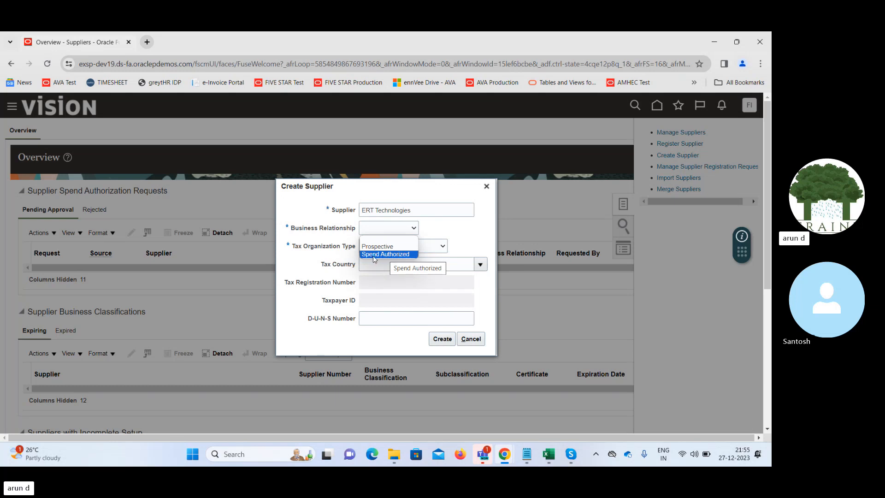
pyautogui.click(373, 254)
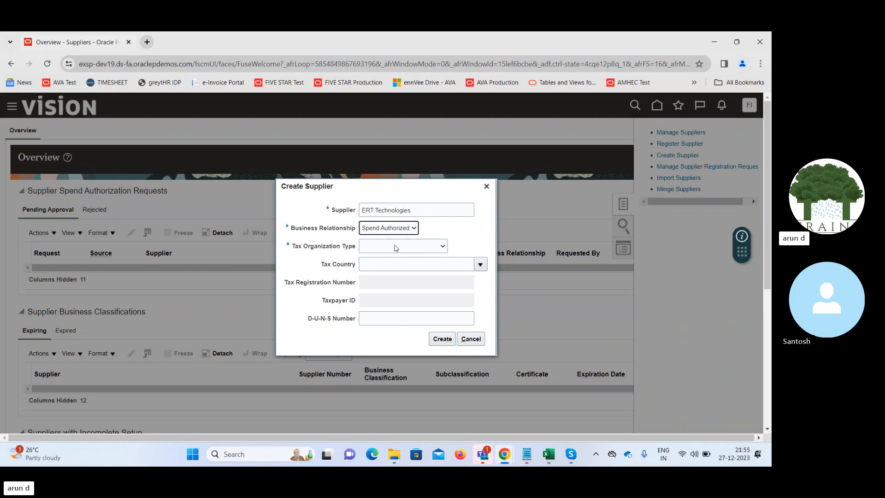
pyautogui.click(397, 247)
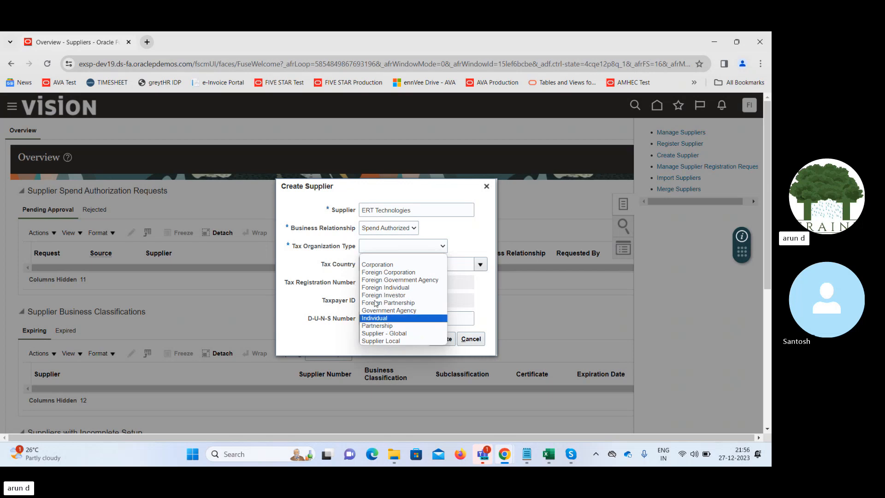
pyautogui.click(380, 265)
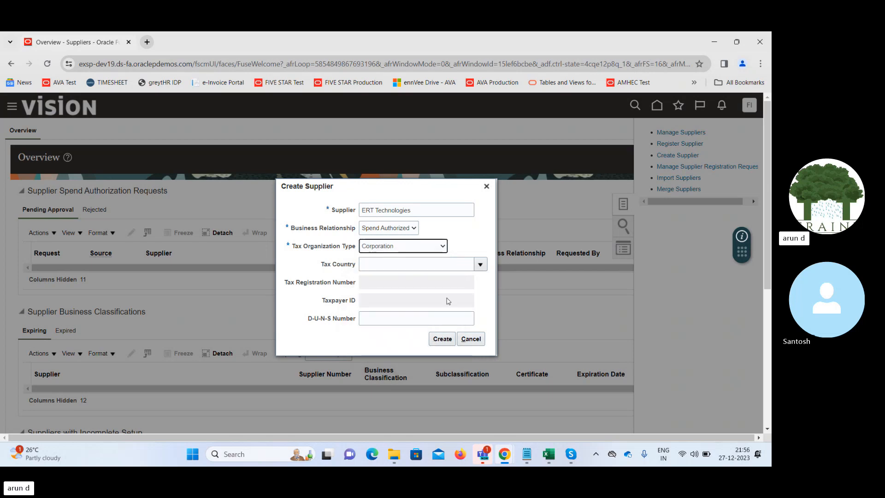
pyautogui.click(442, 340)
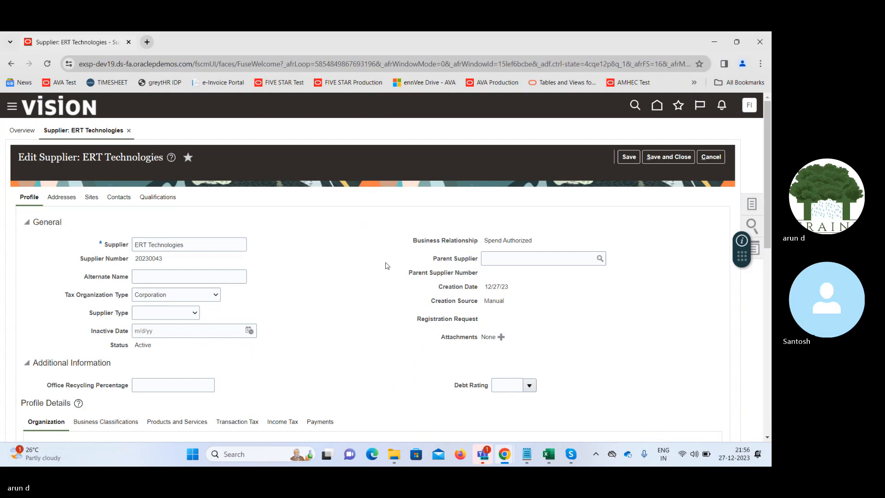
pyautogui.click(192, 312)
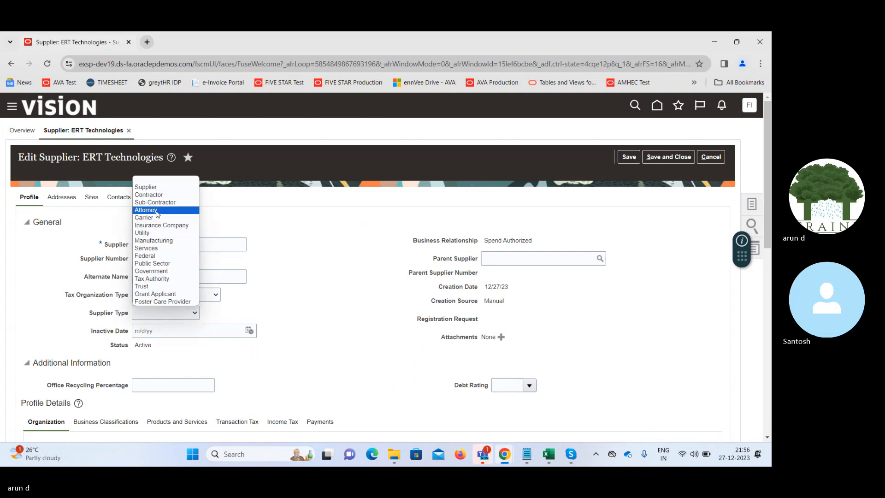
pyautogui.click(153, 188)
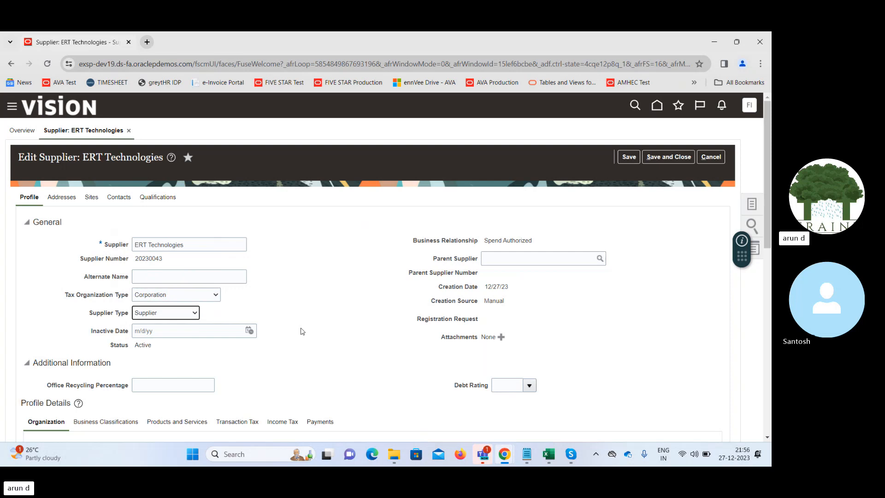
# - Review the supplier profile's transaction tax controls, including the tax classification code, and its payment methods
pyautogui.scroll(-4, 770, 255)
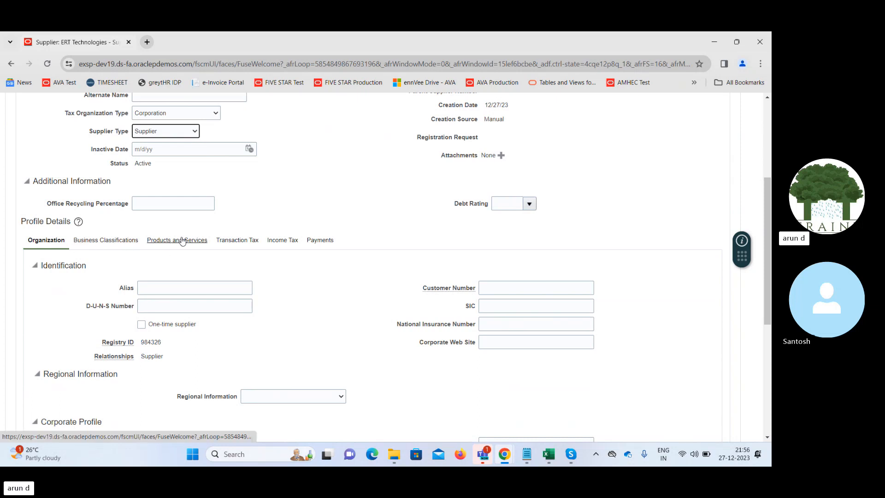
pyautogui.click(234, 242)
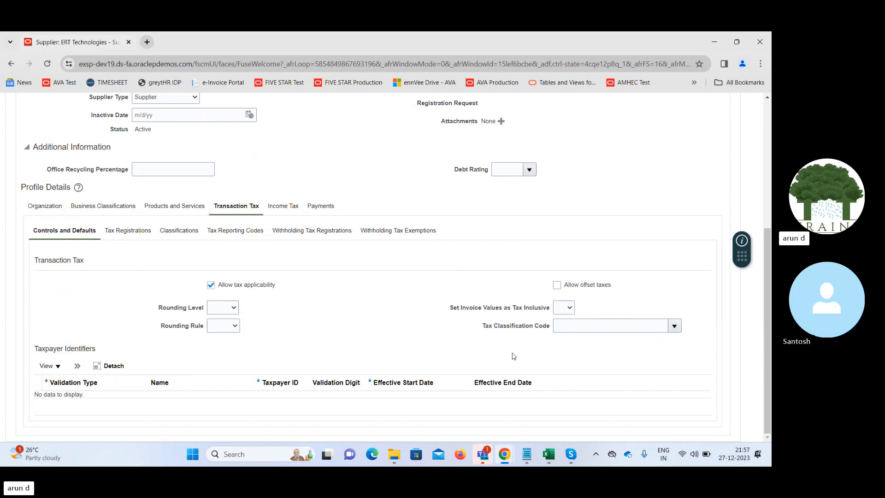
pyautogui.moveTo(485, 327); pyautogui.dragTo(546, 328)
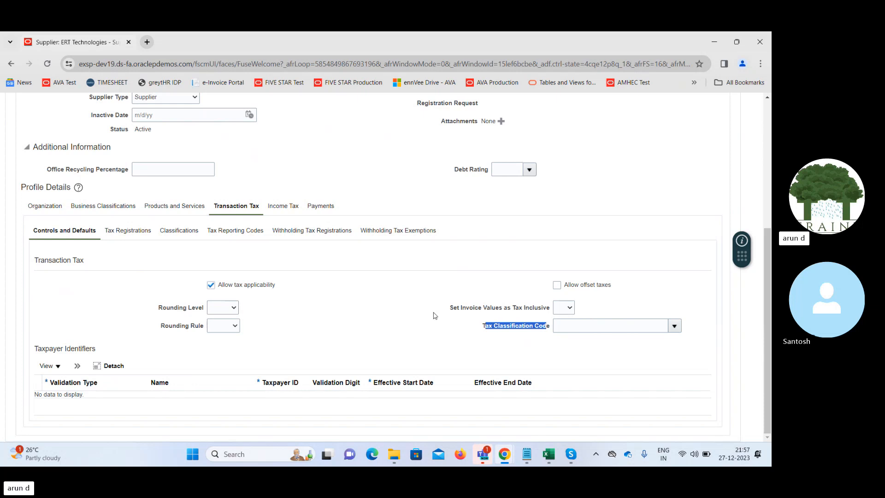
pyautogui.moveTo(768, 266); pyautogui.dragTo(767, 184)
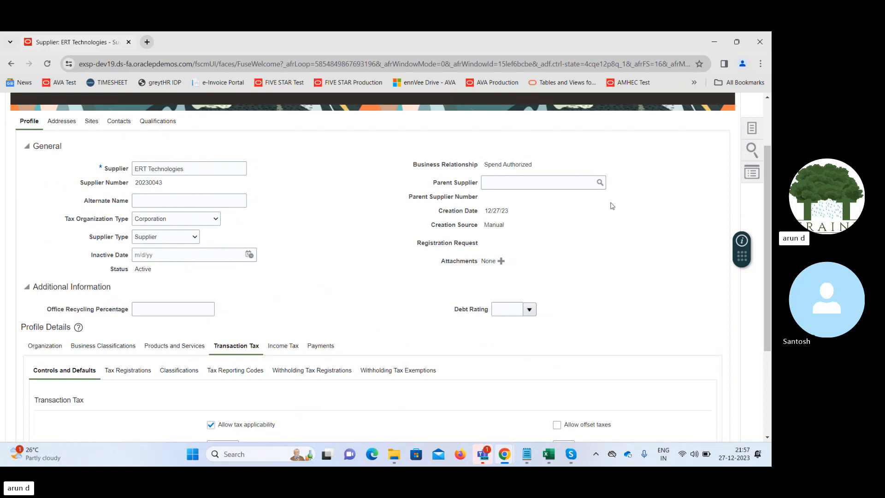
pyautogui.moveTo(767, 202); pyautogui.dragTo(770, 250)
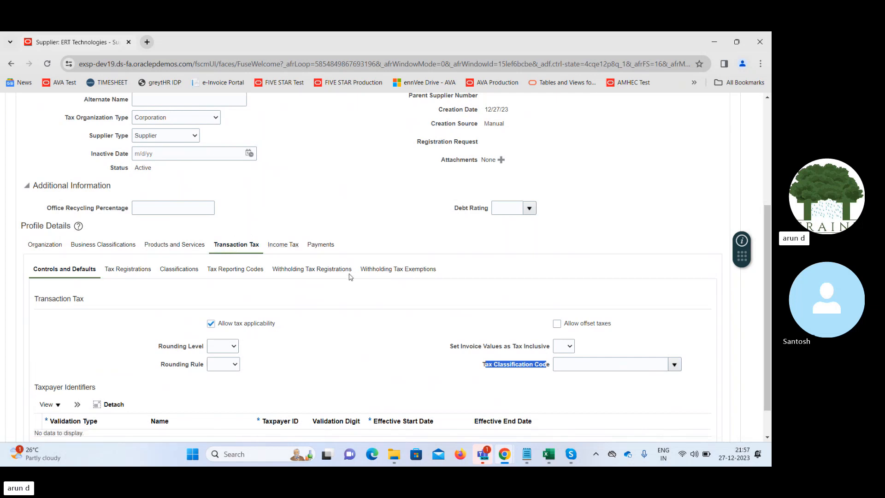
pyautogui.click(321, 246)
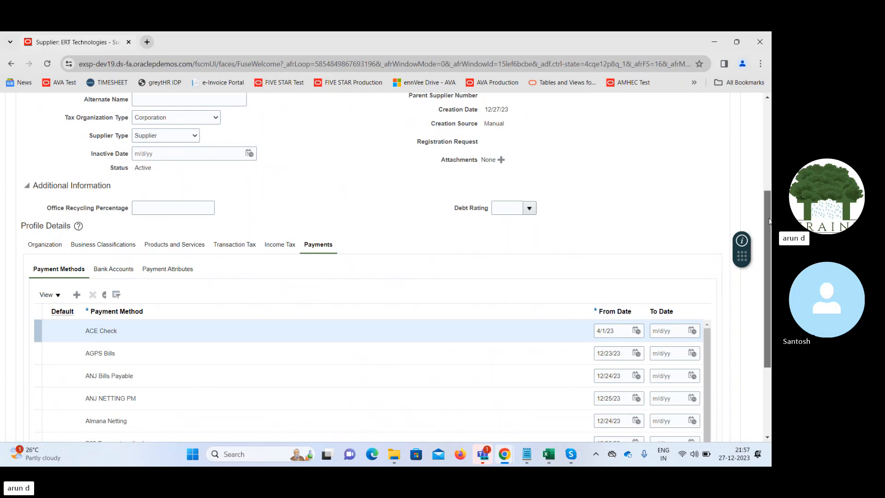
pyautogui.scroll(4, 767, 221)
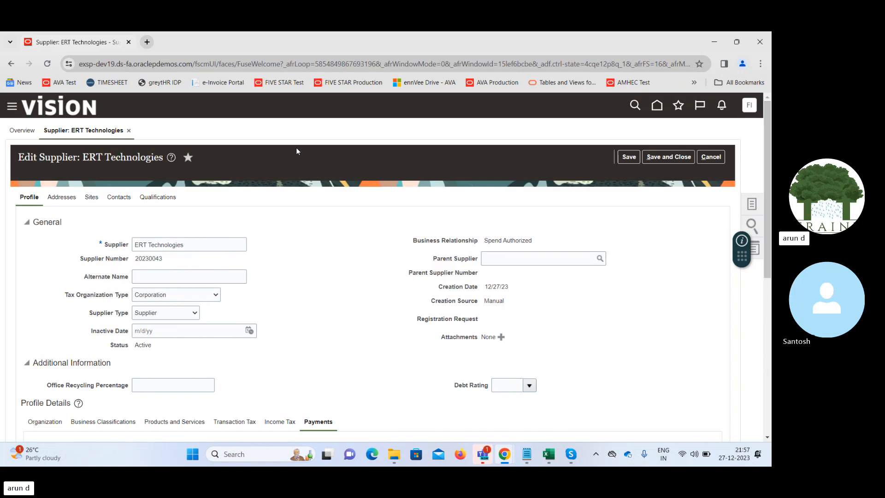
# - Start a new address for ERT Technologies and set its country to United States
pyautogui.click(59, 198)
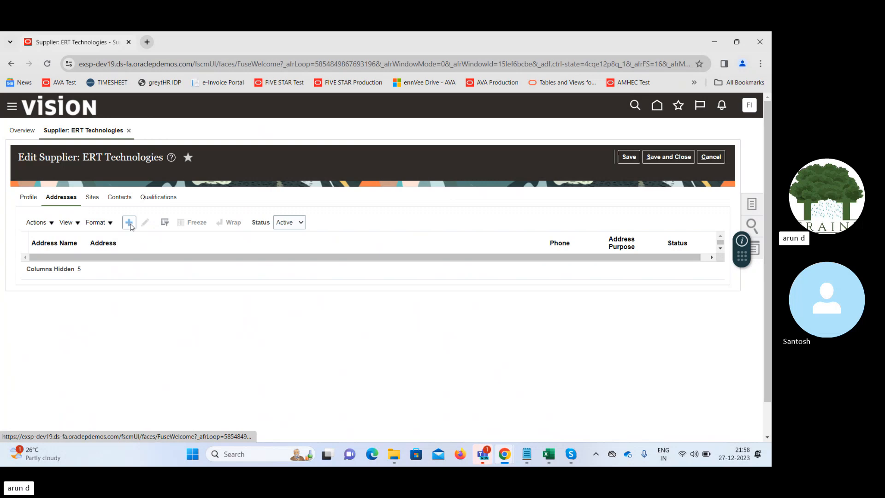
pyautogui.click(129, 222)
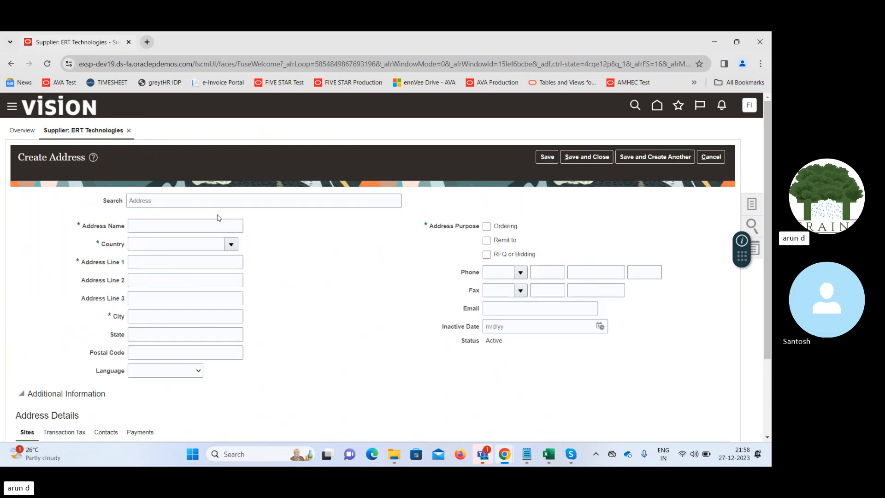
pyautogui.click(227, 225)
pyautogui.click(183, 242)
pyautogui.write('united')
pyautogui.click(195, 263)
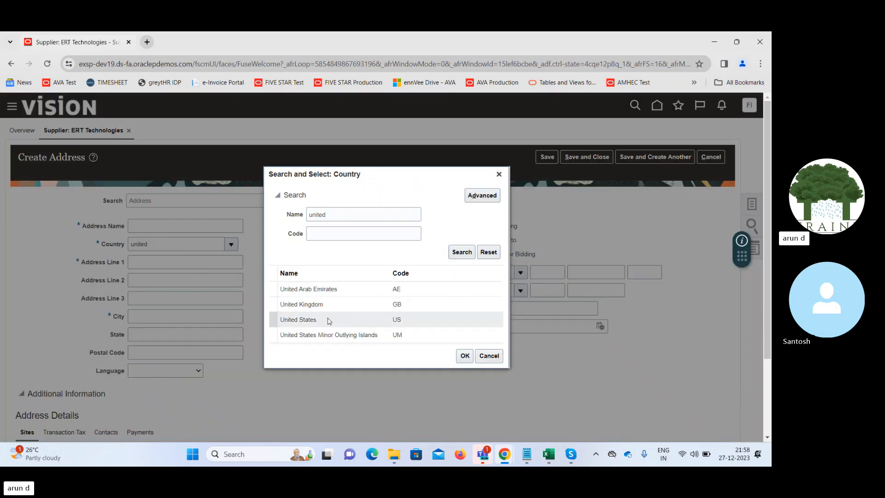
pyautogui.doubleClick(329, 321)
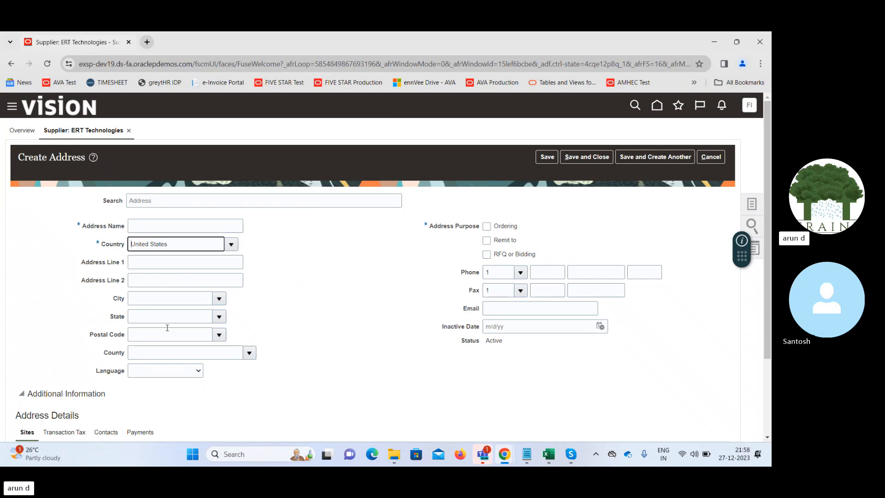
# - Name the new supplier address ERT and proceed to its first address line
pyautogui.click(143, 224)
pyautogui.write('ERT')
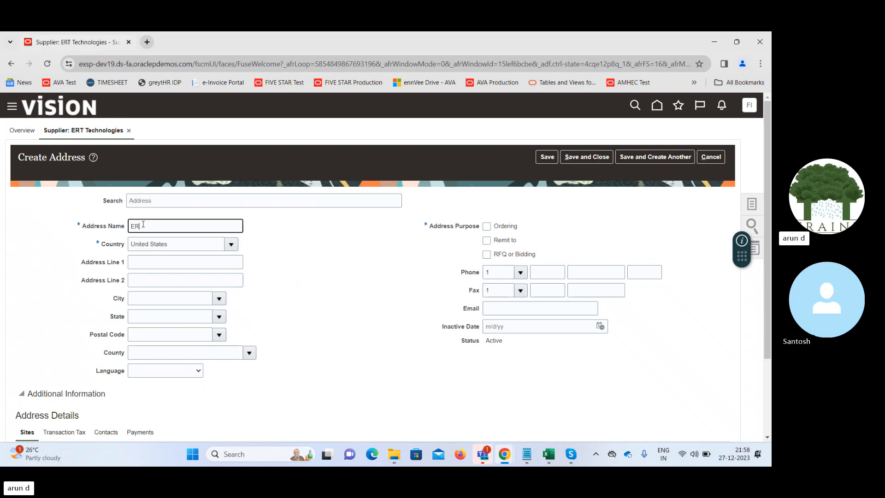
pyautogui.press('Tab')
pyautogui.press('Tab')
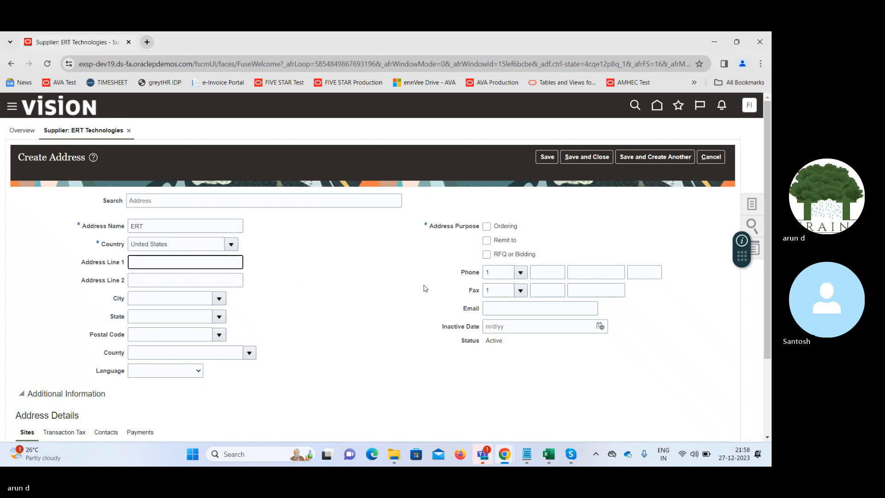
# - Mark the ERT address for Ordering and Remit to, set its city to A and M College, Brazos, TX, and save it
pyautogui.click(486, 226)
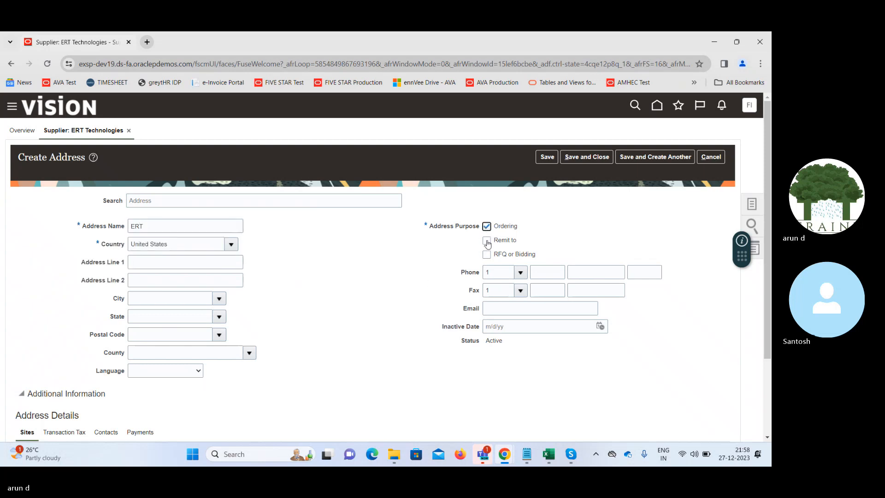
pyautogui.click(487, 240)
pyautogui.scroll(-3, 771, 236)
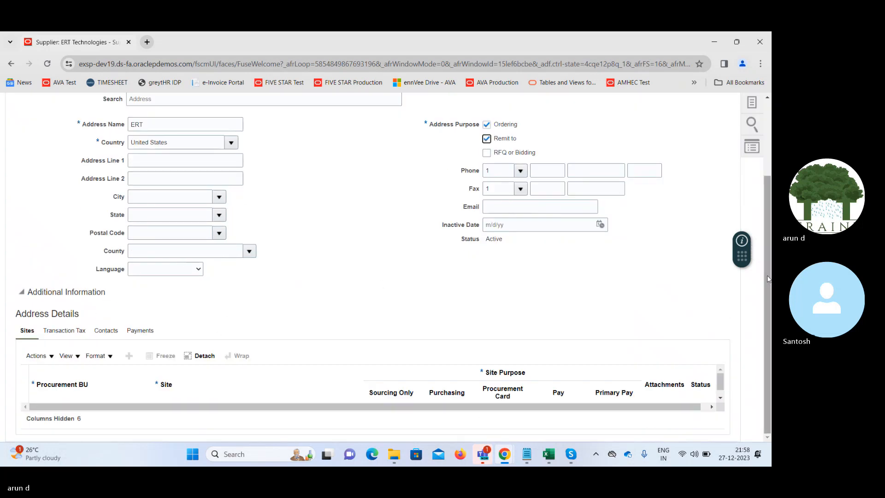
pyautogui.click(220, 197)
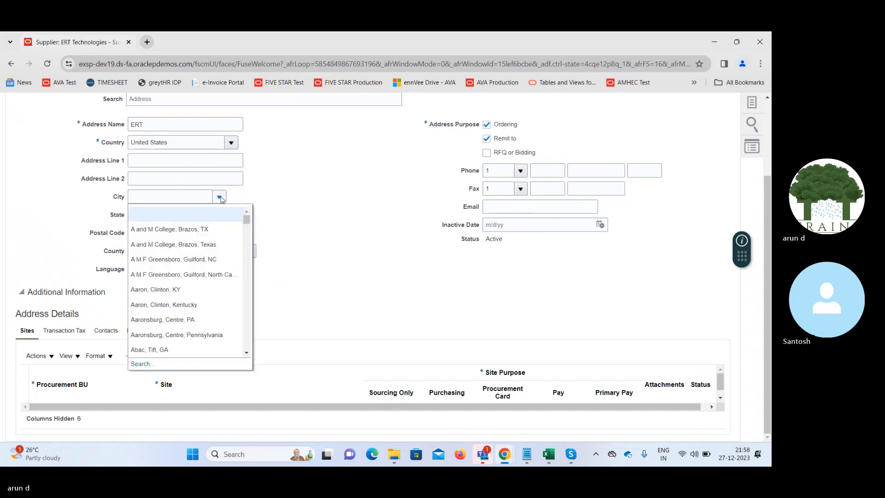
pyautogui.click(183, 229)
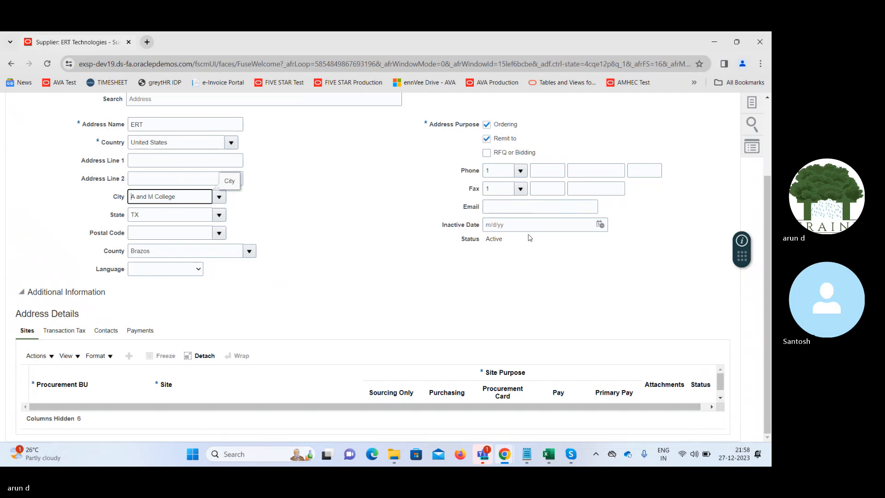
pyautogui.scroll(3, 535, 226)
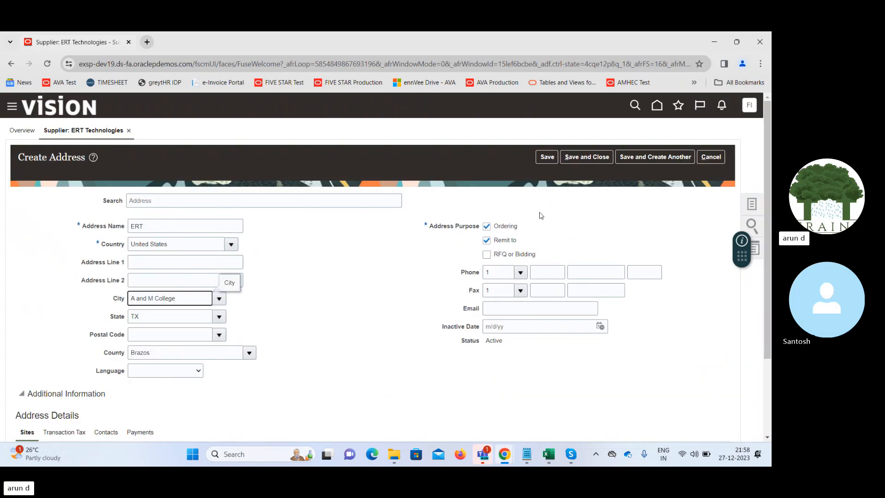
pyautogui.click(546, 157)
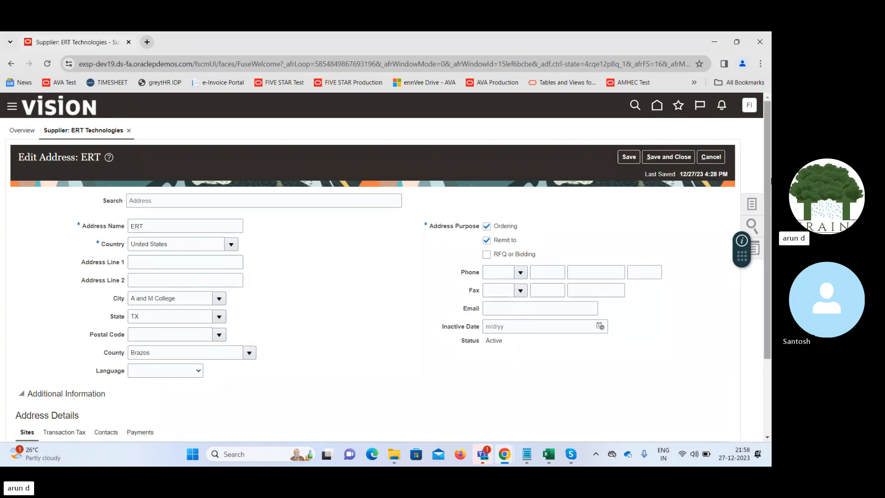
# - Save and close the ERT address and the ERT Technologies supplier record
pyautogui.scroll(-3, 767, 308)
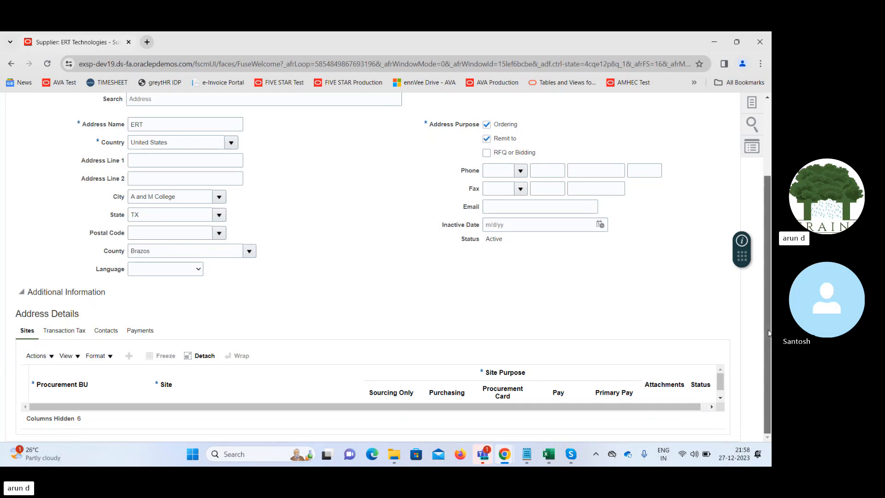
pyautogui.moveTo(768, 333); pyautogui.dragTo(767, 235)
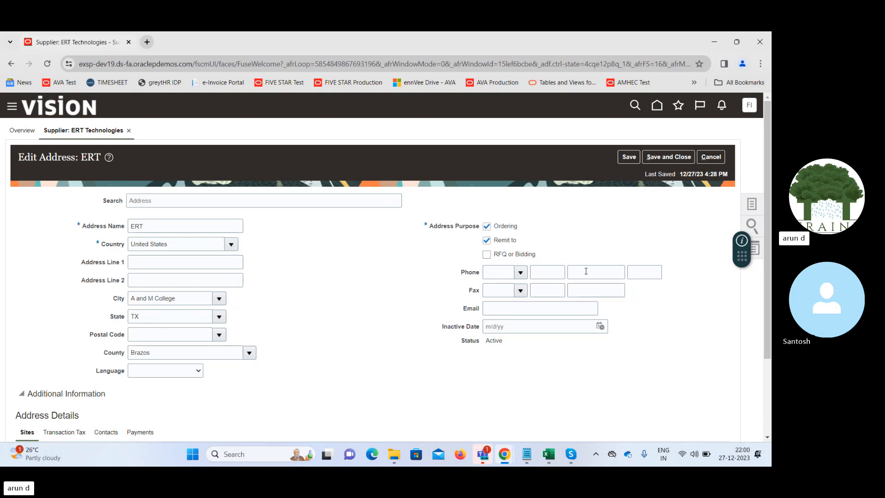
pyautogui.moveTo(767, 233); pyautogui.dragTo(761, 252)
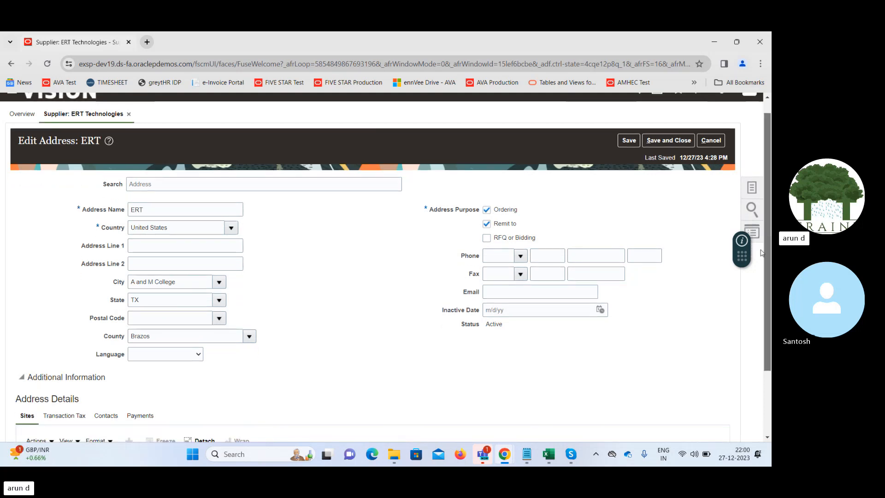
pyautogui.scroll(-2, 749, 310)
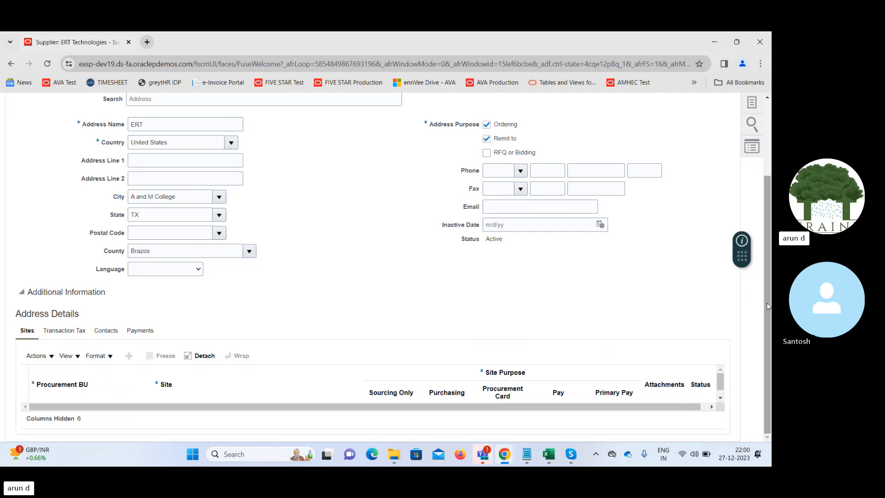
pyautogui.moveTo(767, 307); pyautogui.dragTo(771, 224)
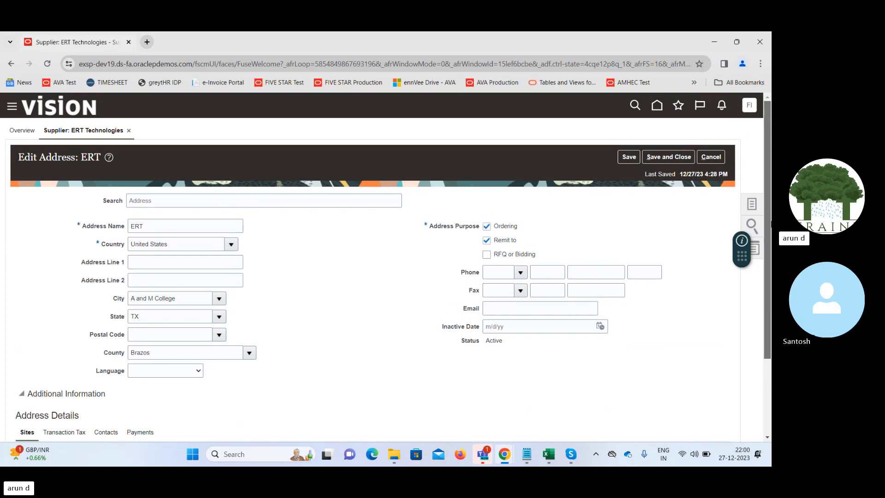
pyautogui.click(664, 156)
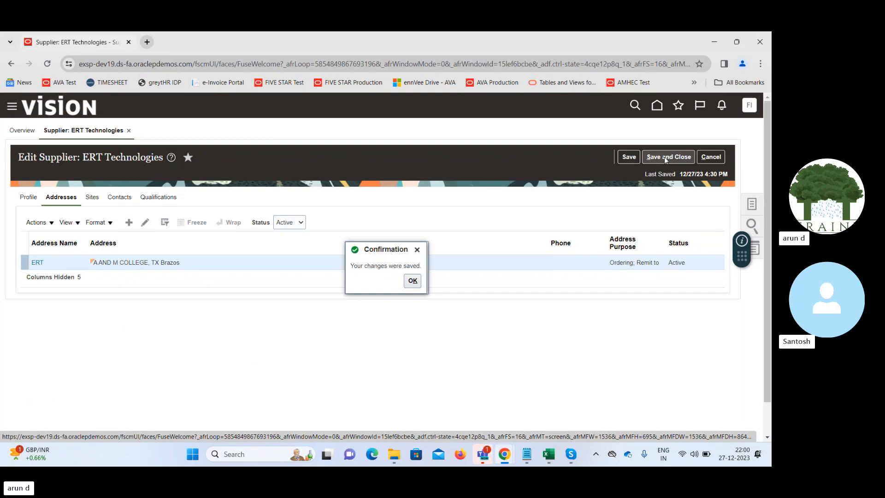
pyautogui.click(413, 281)
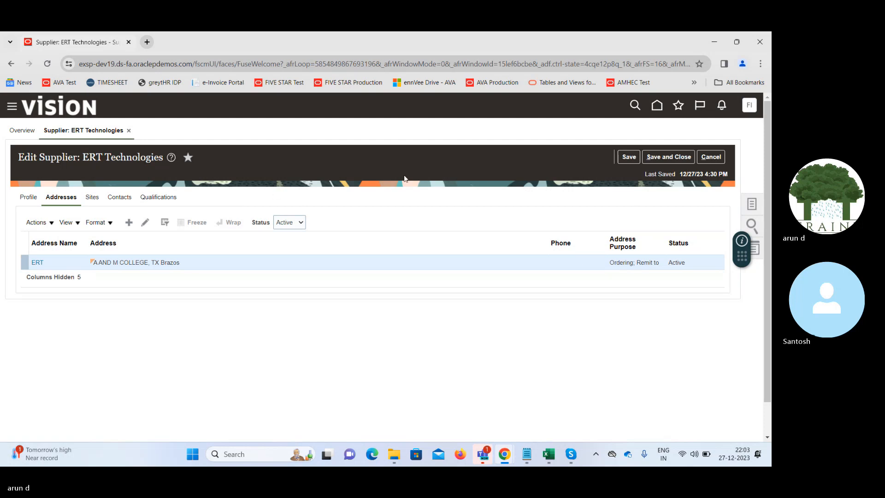
pyautogui.click(666, 158)
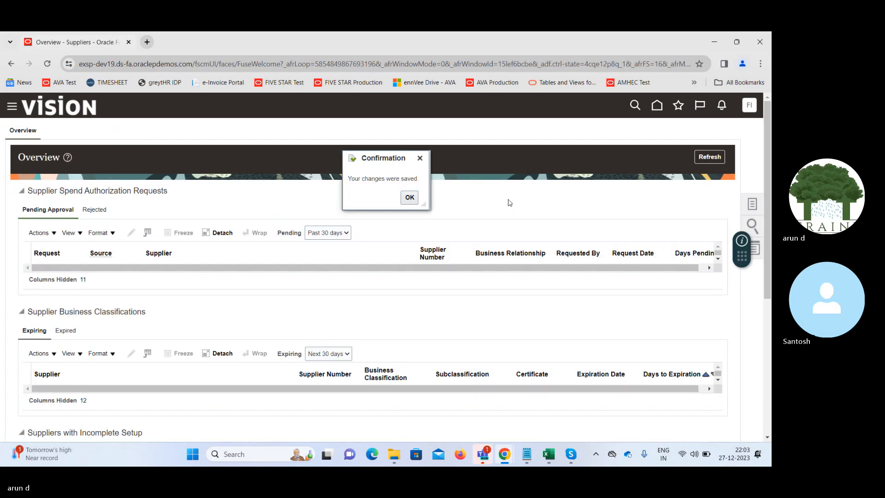
pyautogui.click(409, 197)
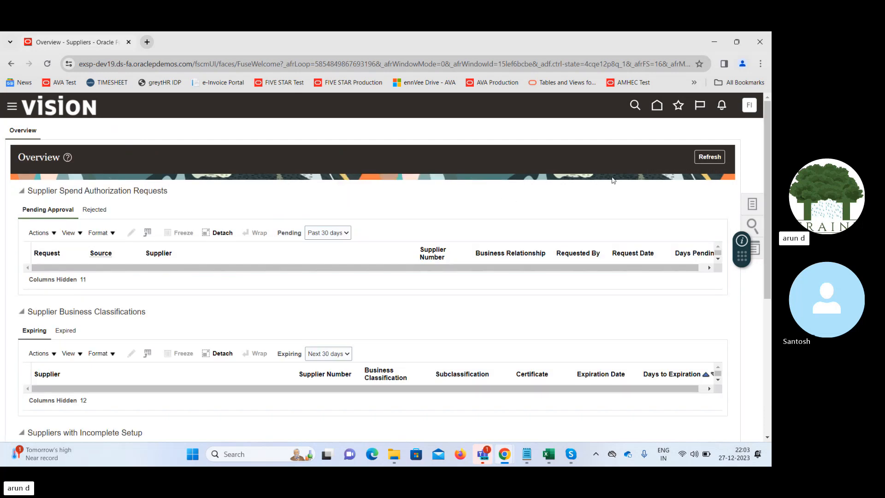
# - Go from the supplier overview to Setup and Maintenance and switch the setup offering to Procurement
pyautogui.click(657, 107)
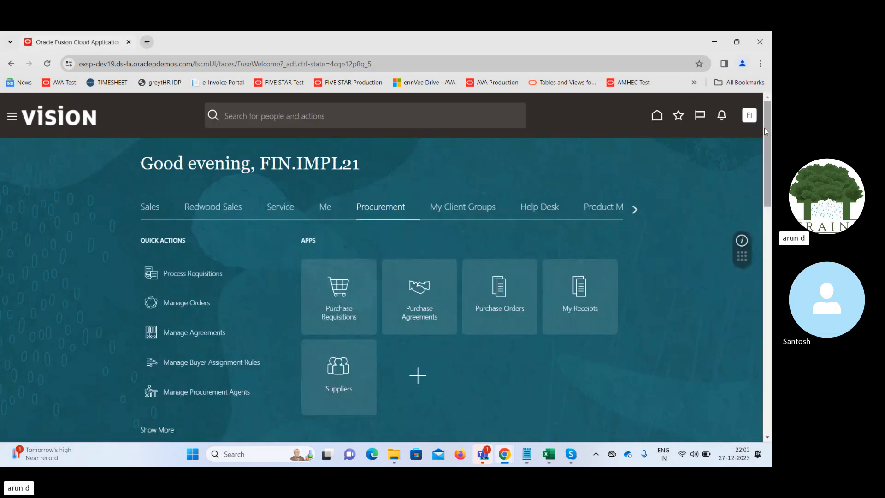
pyautogui.click(749, 114)
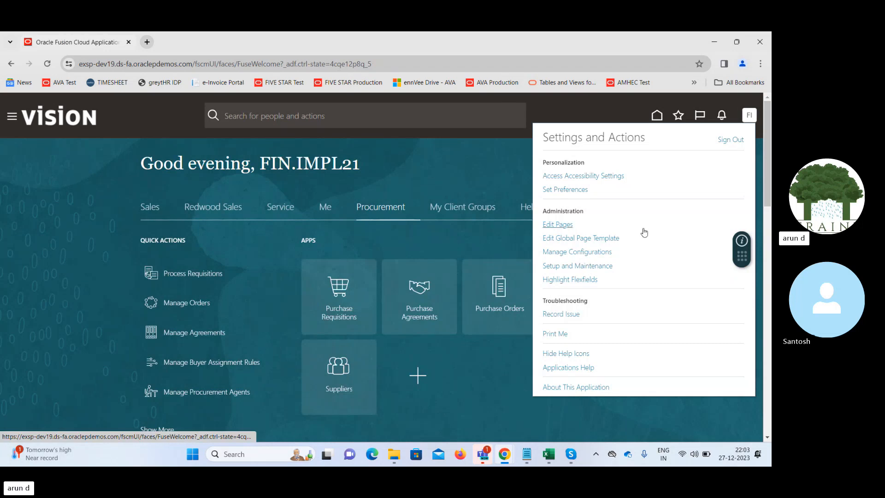
pyautogui.click(582, 266)
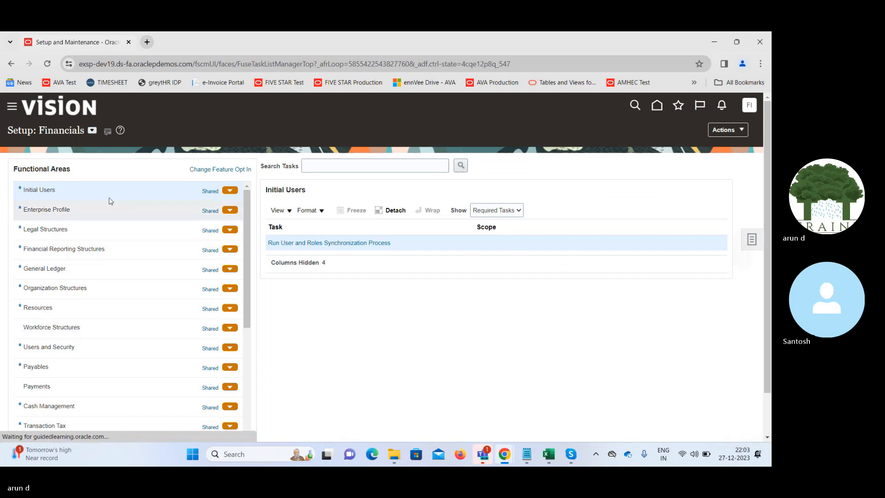
pyautogui.click(92, 131)
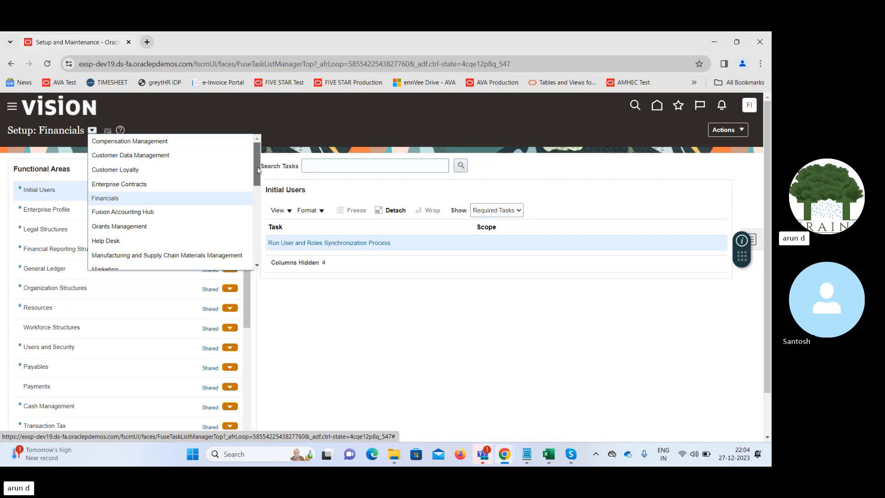
pyautogui.moveTo(256, 165); pyautogui.dragTo(264, 206)
pyautogui.click(146, 181)
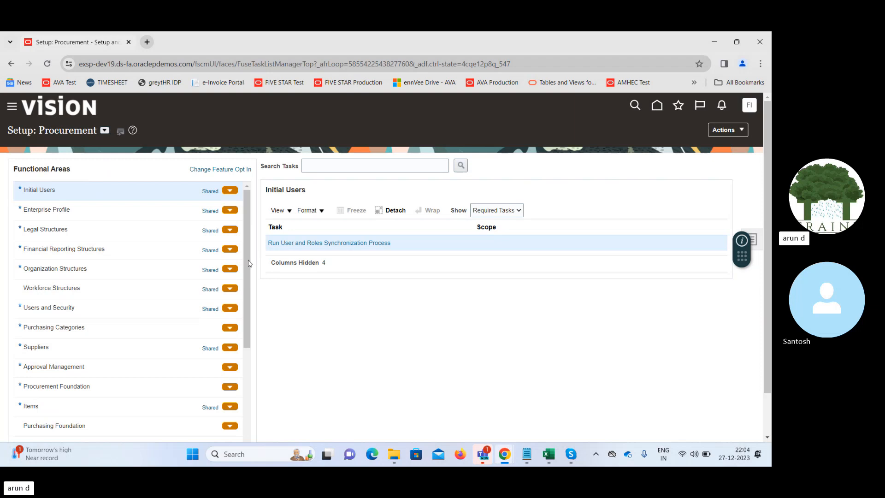
# - Look up all item organizations with the Manage Item Organizations task under Organization Structures, and return to the Procurement setup
pyautogui.click(121, 253)
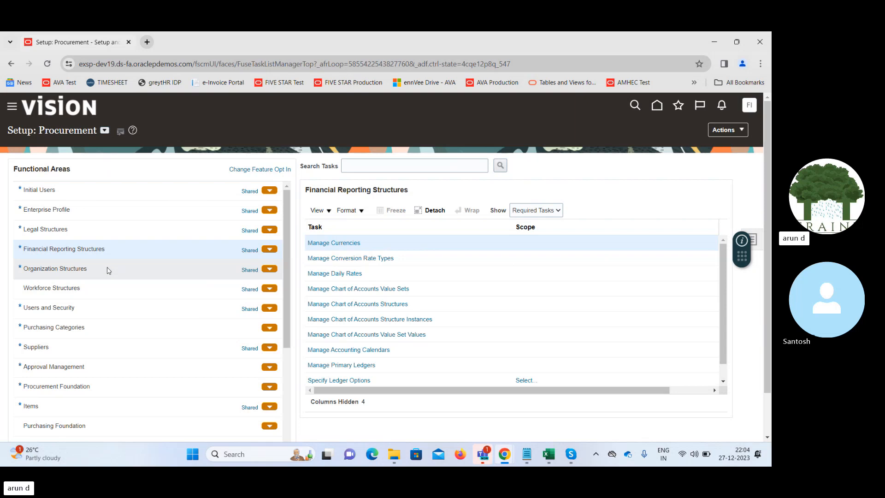
pyautogui.click(107, 266)
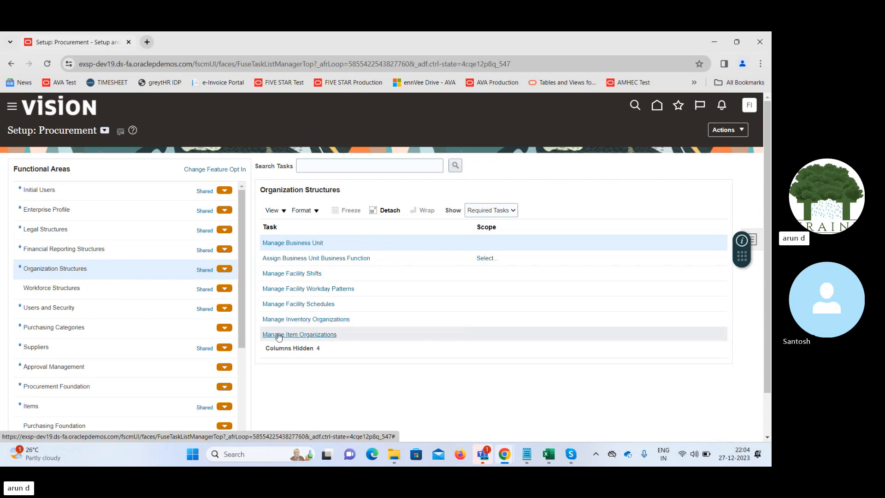
pyautogui.click(295, 335)
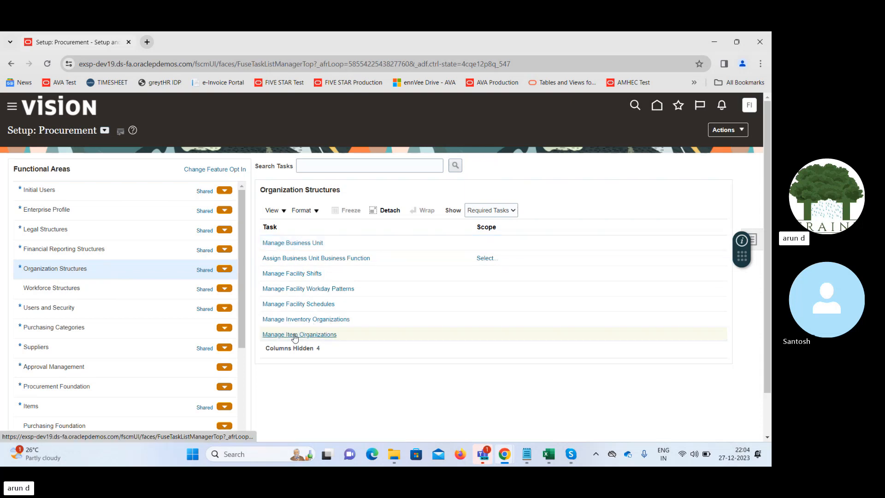
pyautogui.click(295, 335)
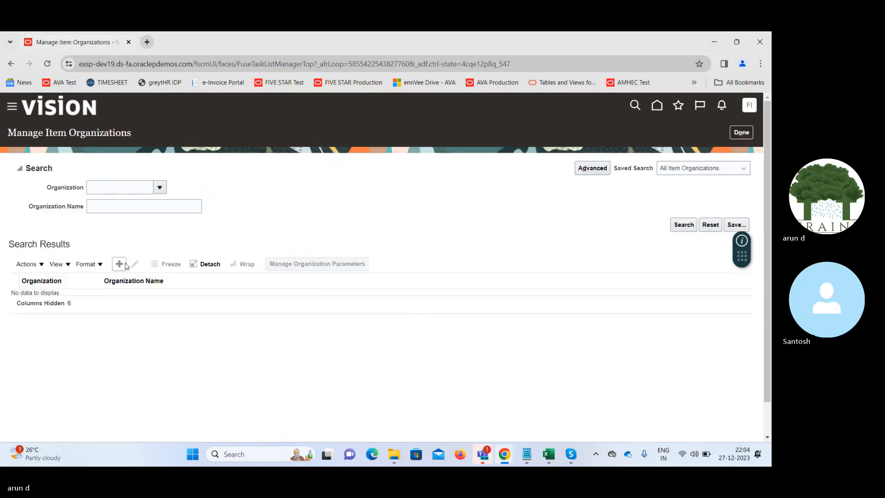
pyautogui.click(678, 227)
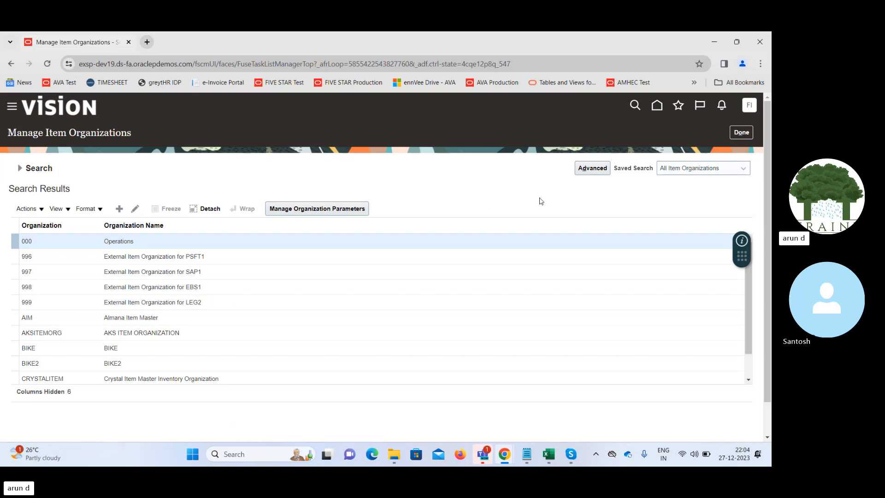
pyautogui.click(742, 133)
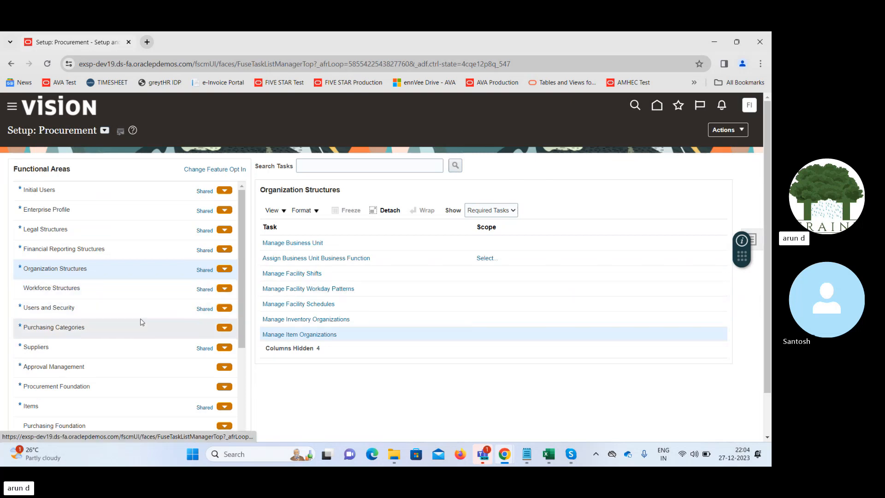
# - Open the Manage Functional Area Catalogs task for the Purchasing Categories functional area
pyautogui.click(131, 328)
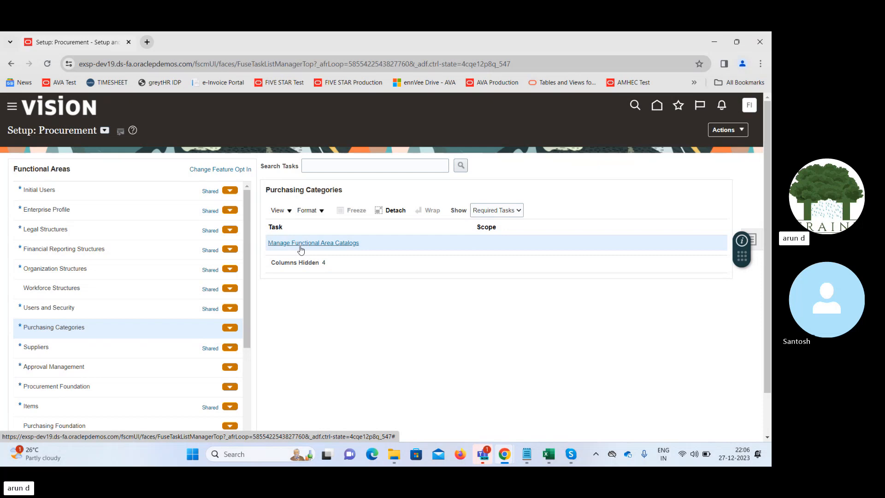
pyautogui.click(316, 241)
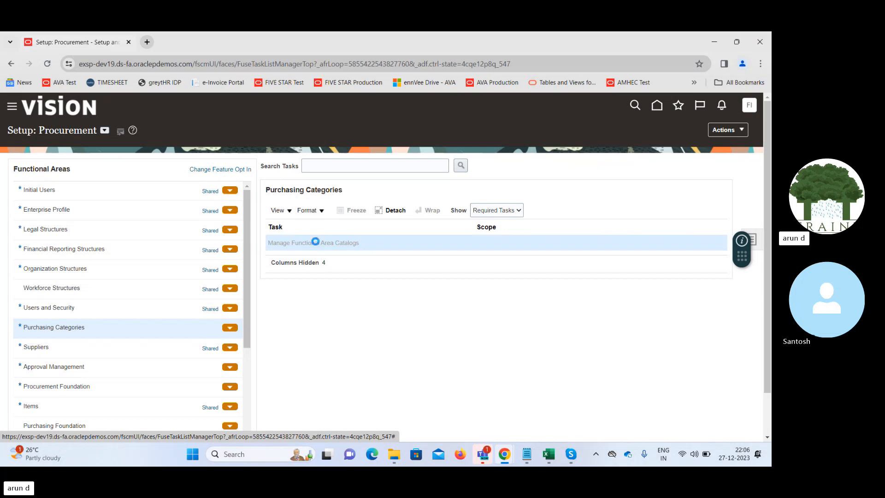